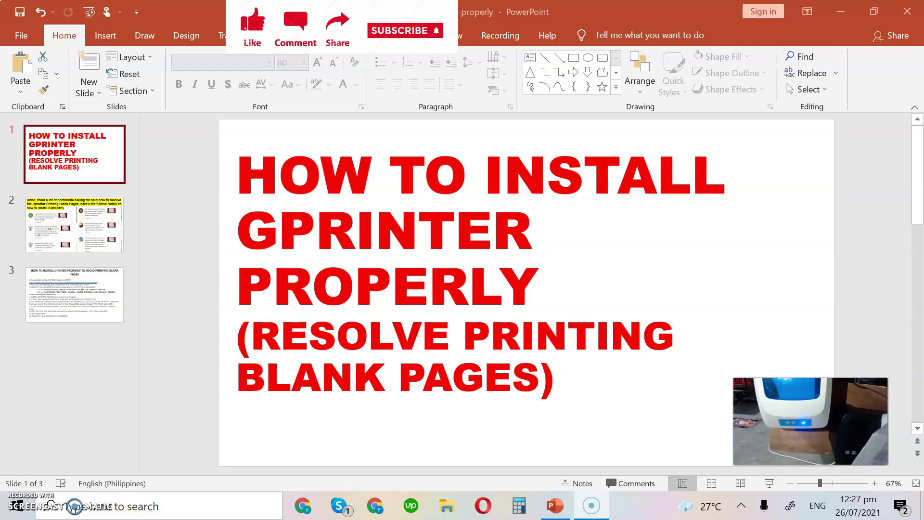
Step: Select slide 2 with the viewer comments on blank prints and start the full-screen slide show
left_click(91, 236)
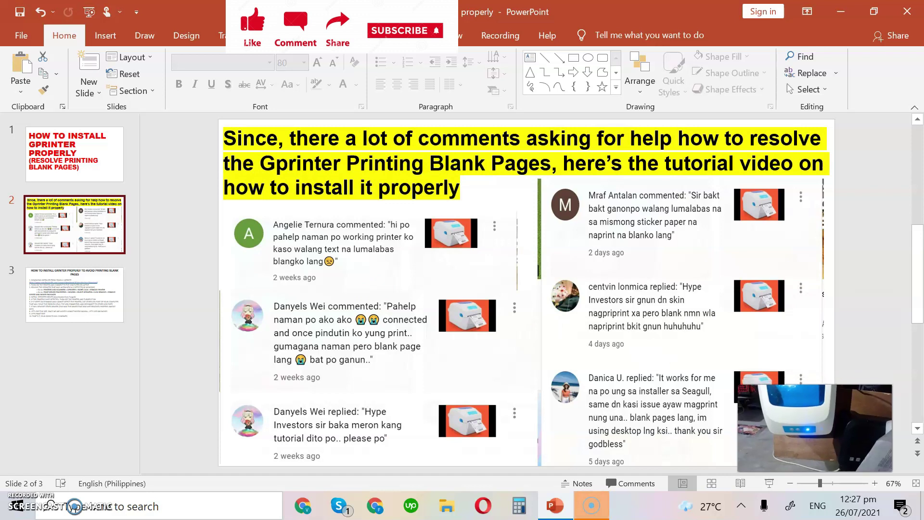
left_click(769, 483)
Step: Advance the slide show to slide 3, the ten-step Gprinter installation guide
left_click(556, 356)
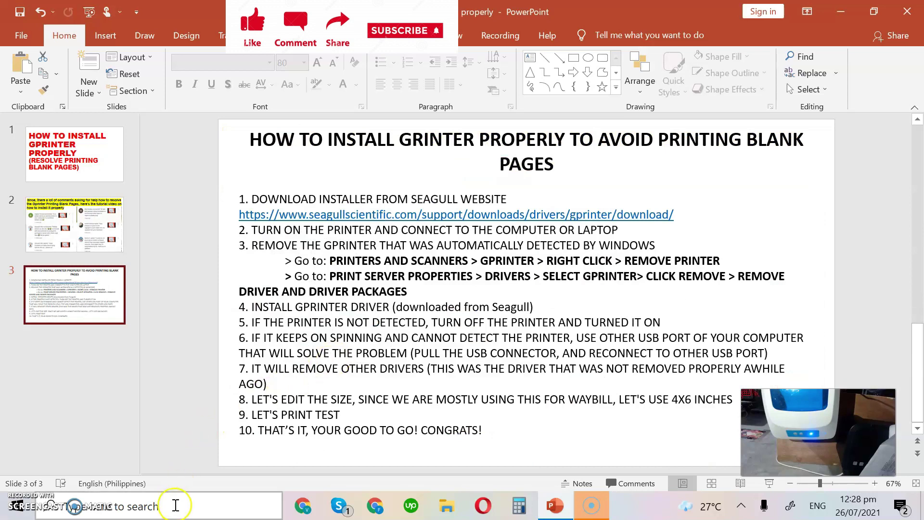
Step: Search 'printer' and open the Printers & scanners settings
left_click(176, 505)
type("printer")
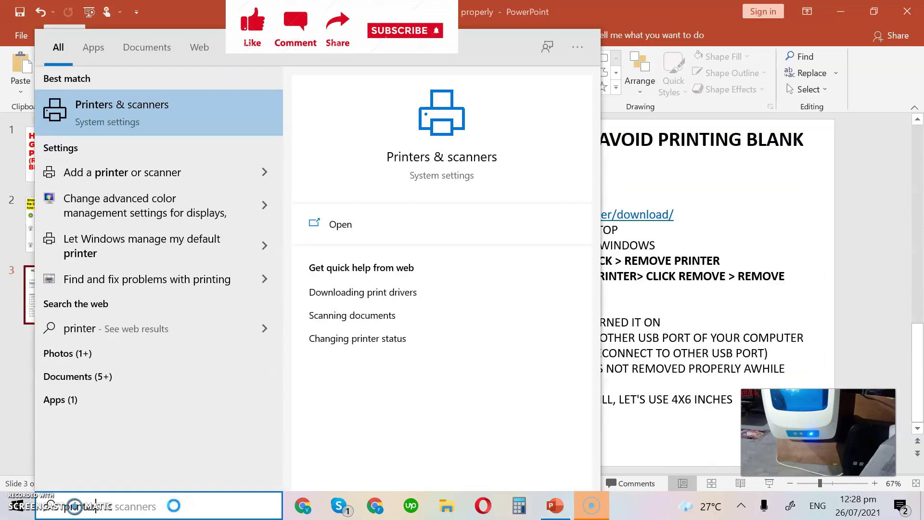
left_click(120, 118)
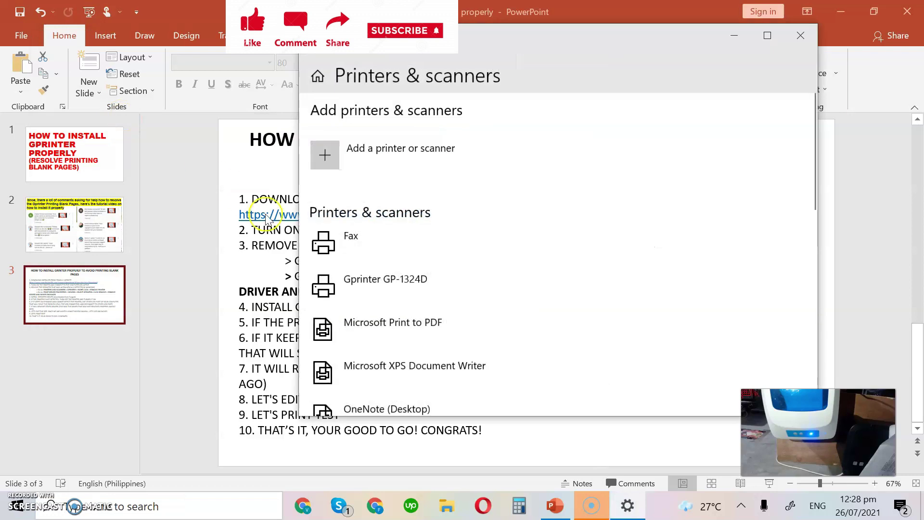
Step: Open the Gprinter GP-1324D management page and print a test page
left_click(439, 301)
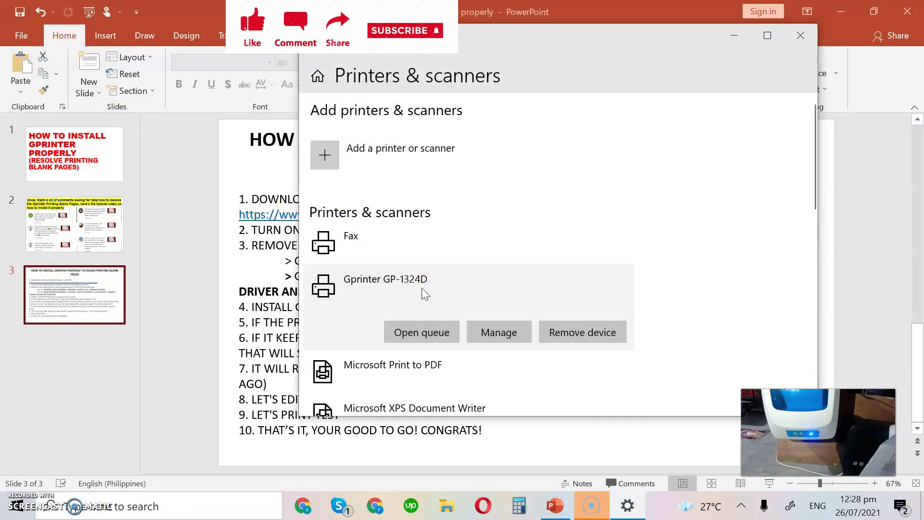
left_click(484, 325)
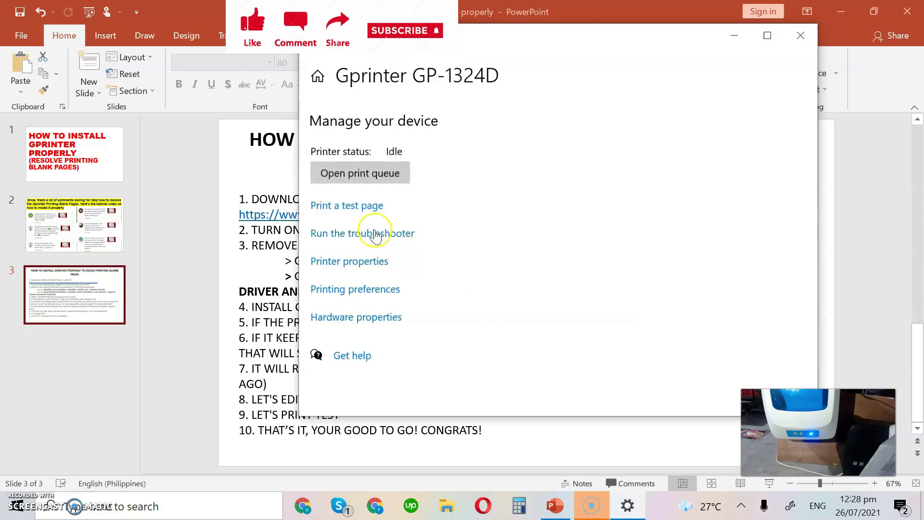
left_click(360, 210)
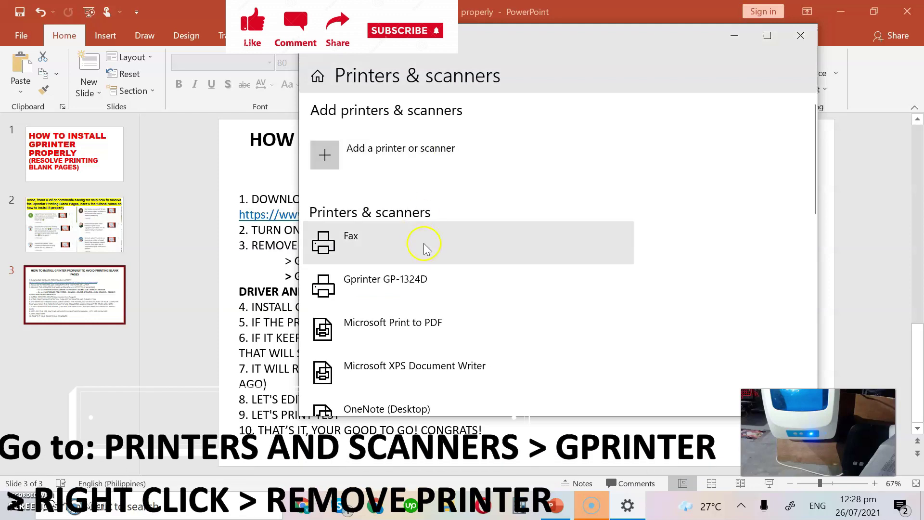
Step: Remove the Gprinter GP-1324D device and confirm with Yes
left_click(412, 273)
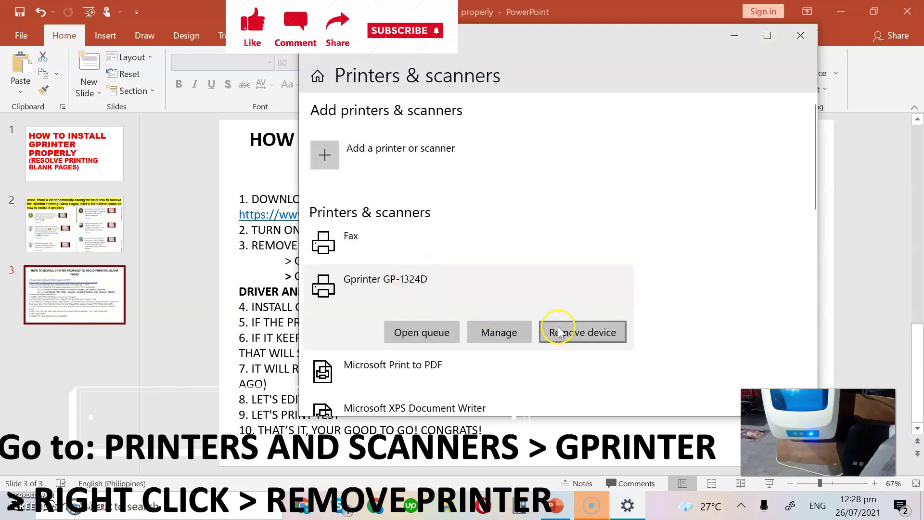
left_click(572, 333)
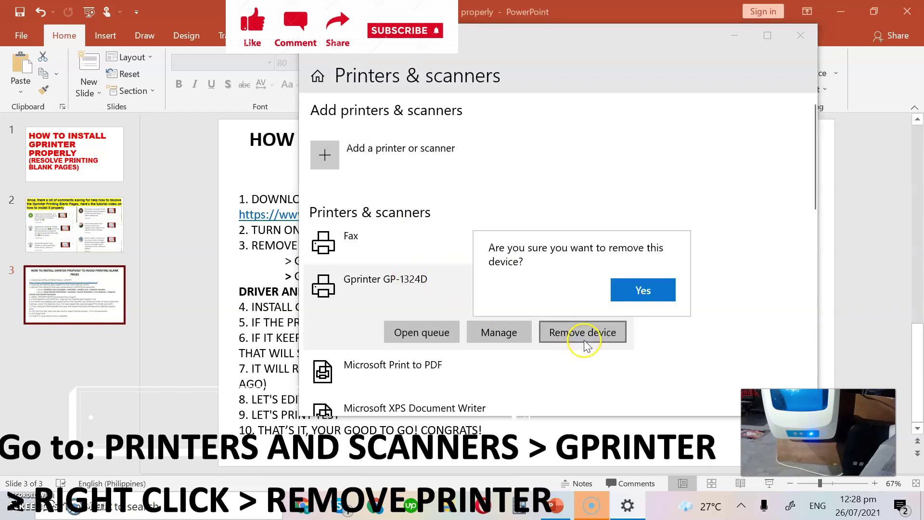
left_click(640, 291)
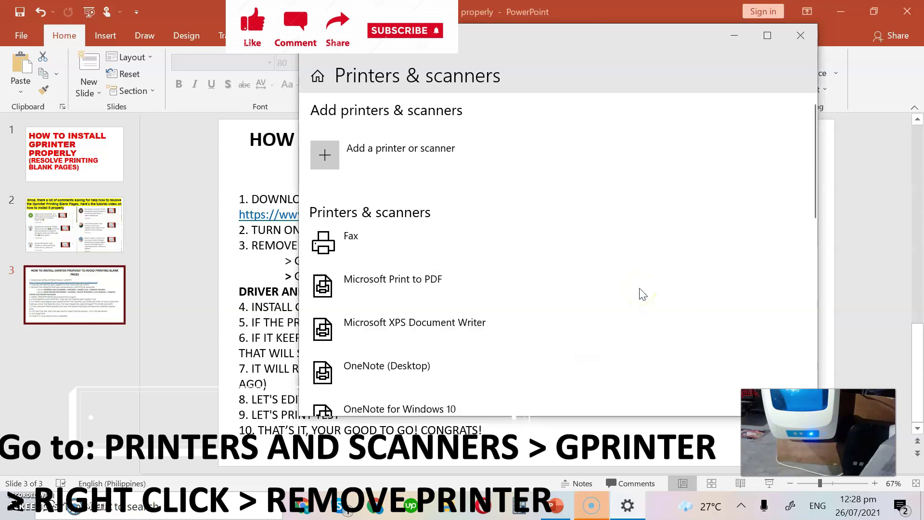
Step: Check the slide's next instruction about print server properties
left_click(287, 272)
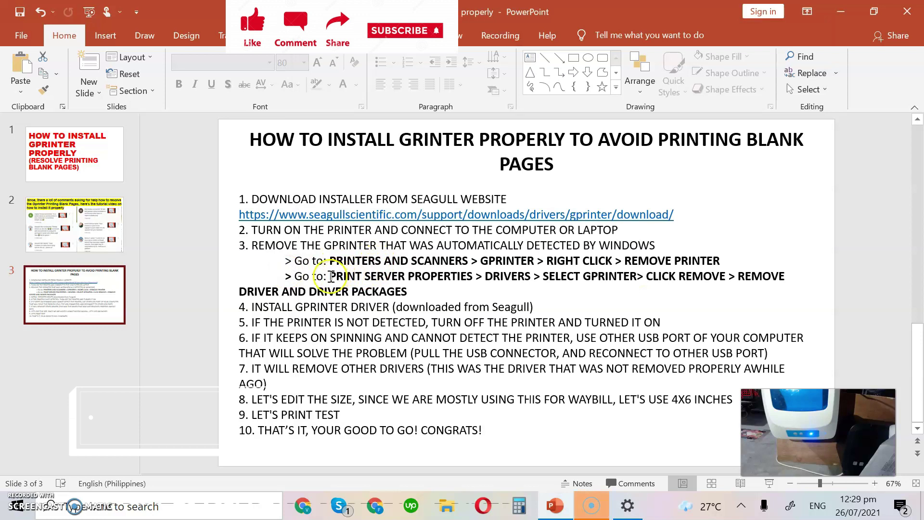
double_click(348, 277)
left_click_drag(348, 278, 393, 293)
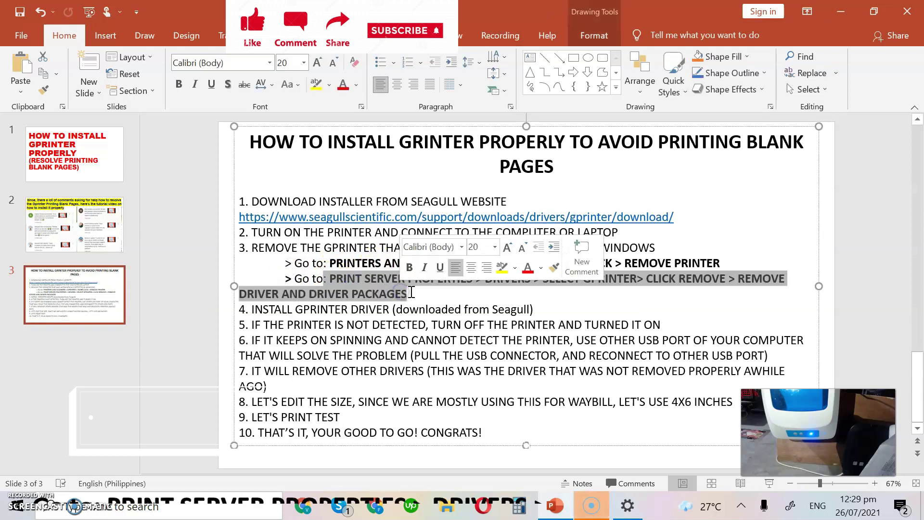
Step: Return to Printers & scanners and open Print server properties
key("alt+Tab")
scroll(423, 303, "down", 6)
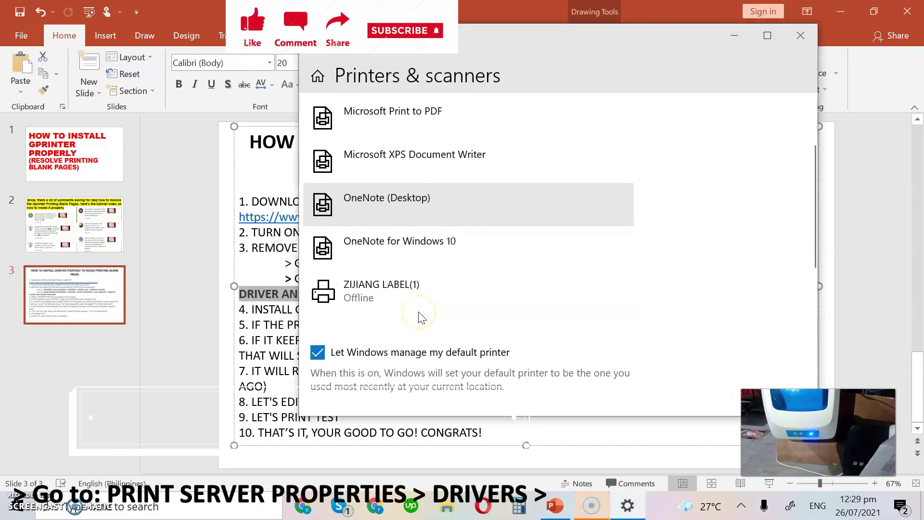
scroll(423, 316, "down", 5)
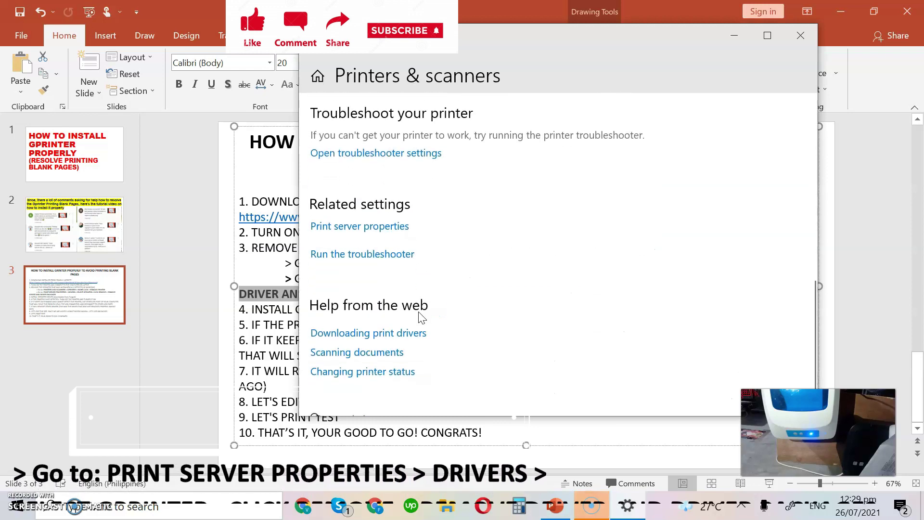
left_click(380, 227)
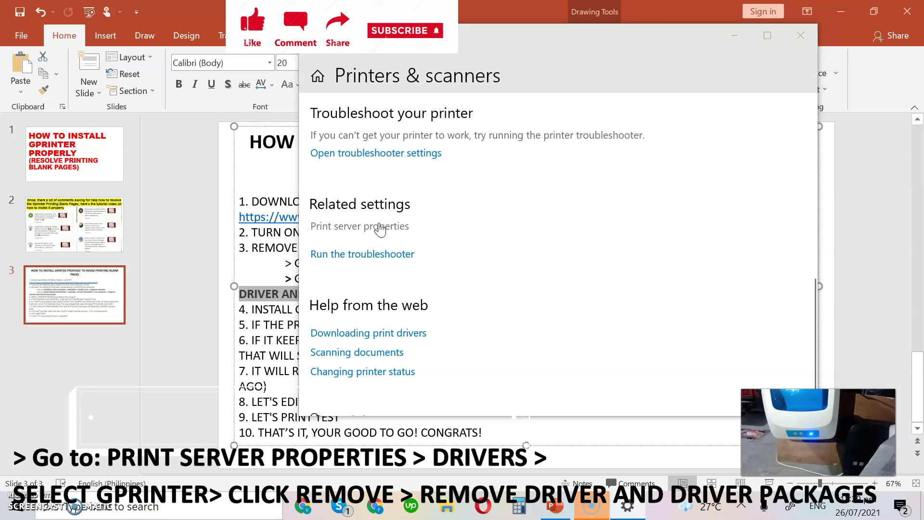
Step: On the Drivers tab, remove the Gprinter GP-1324D driver together with its driver package
left_click(484, 141)
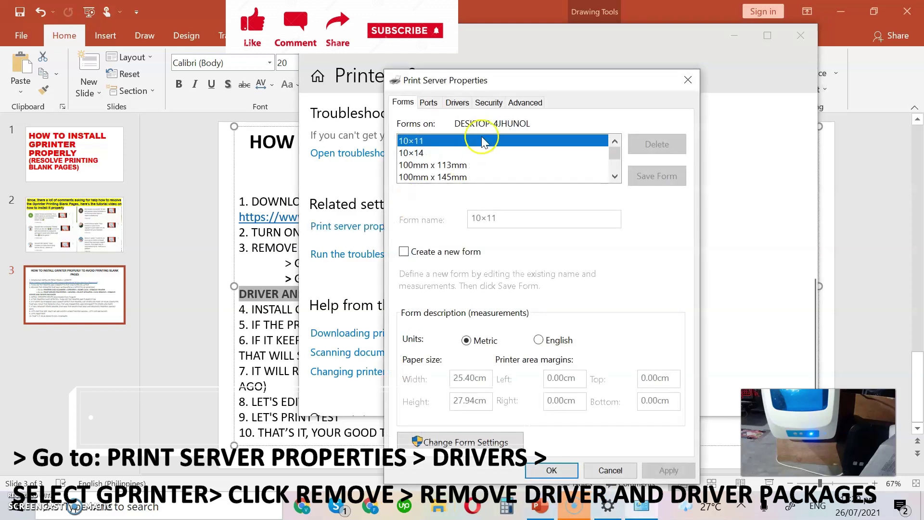
left_click(456, 103)
left_click(440, 213)
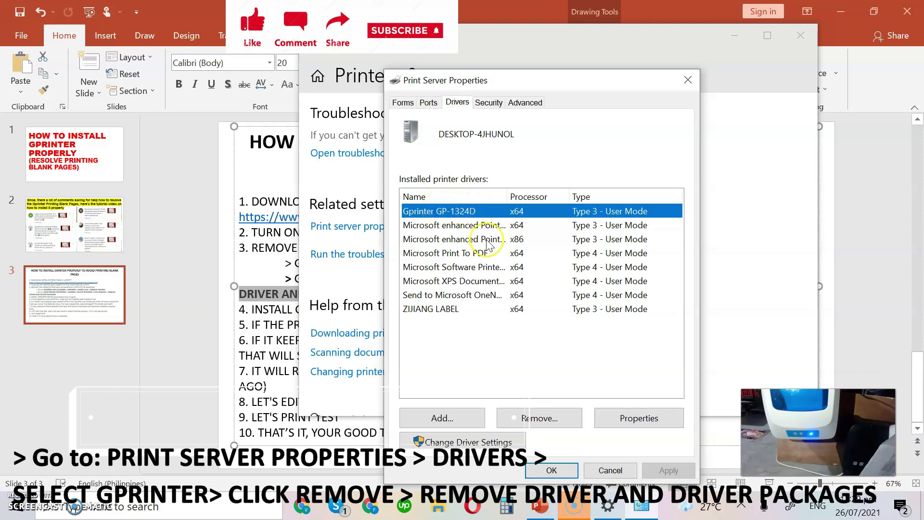
left_click(533, 423)
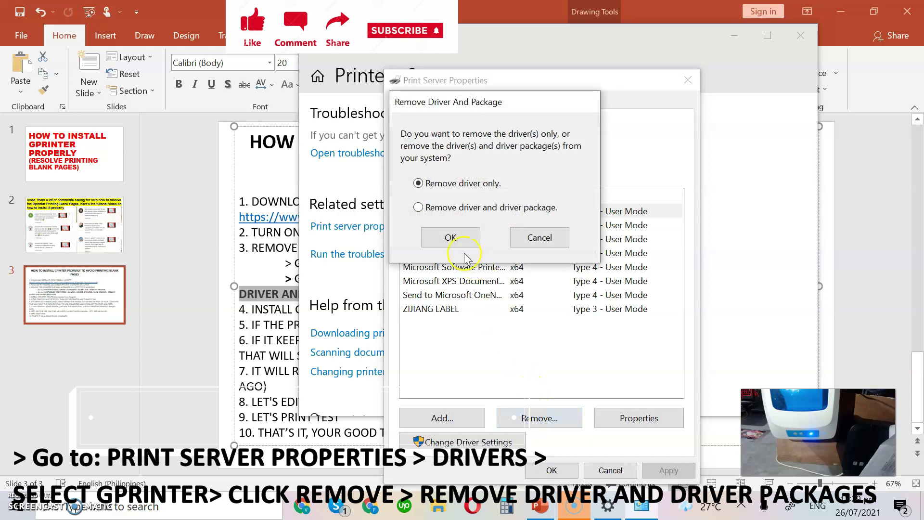
left_click(418, 207)
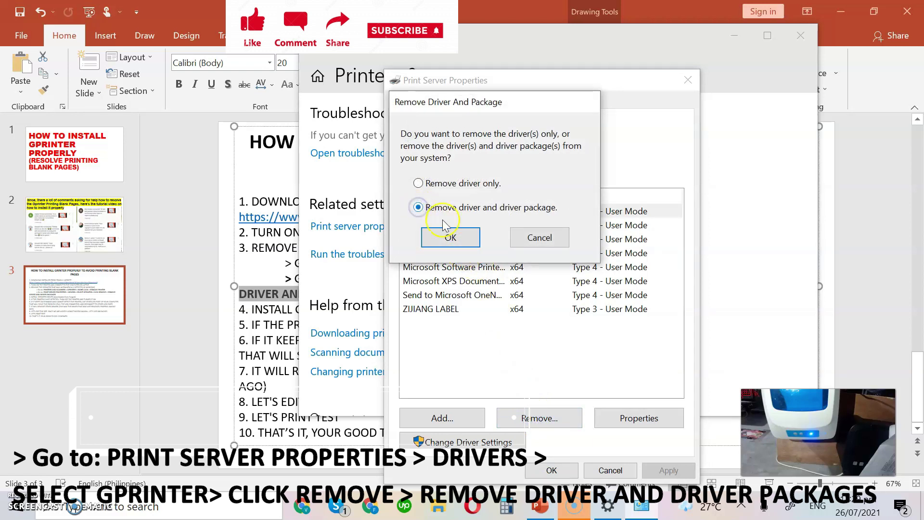
left_click(452, 237)
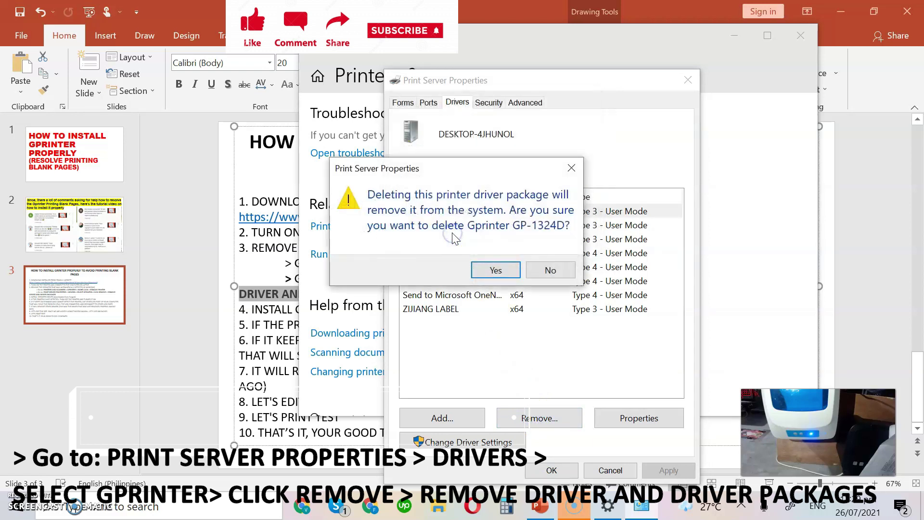
left_click(488, 272)
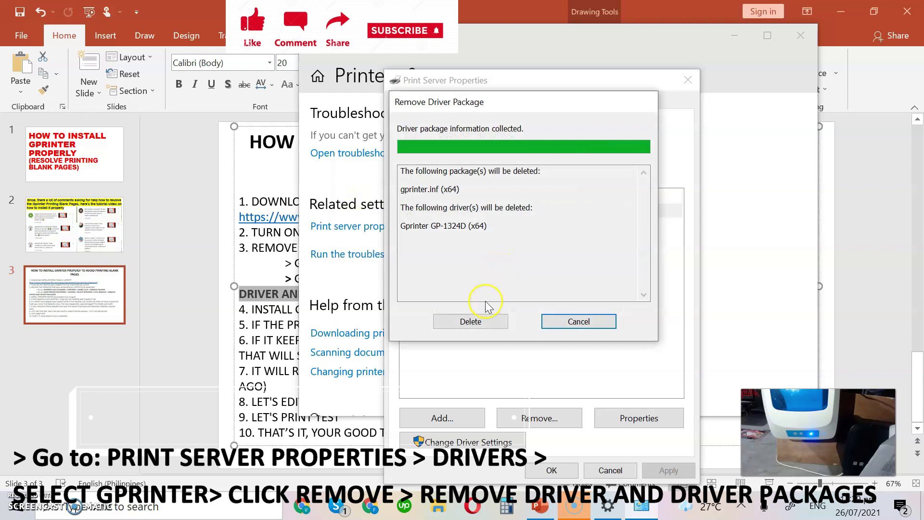
left_click(474, 323)
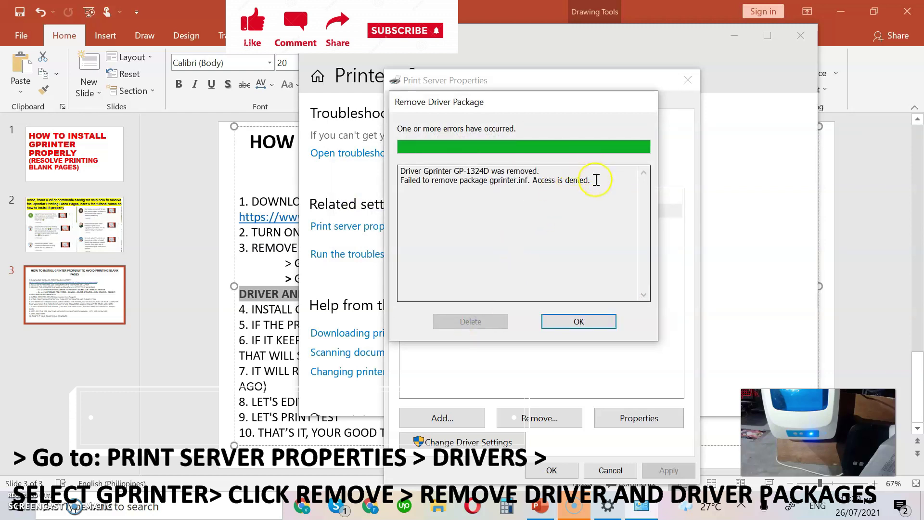
Step: Review the access-denied error for package gprinter.inf, then close the results and Print Server Properties
left_click_drag(593, 183, 401, 182)
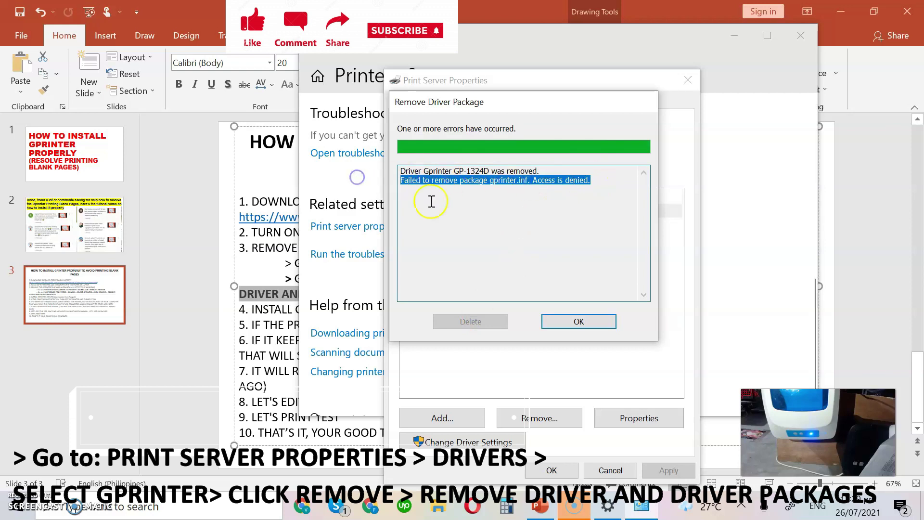
left_click(501, 225)
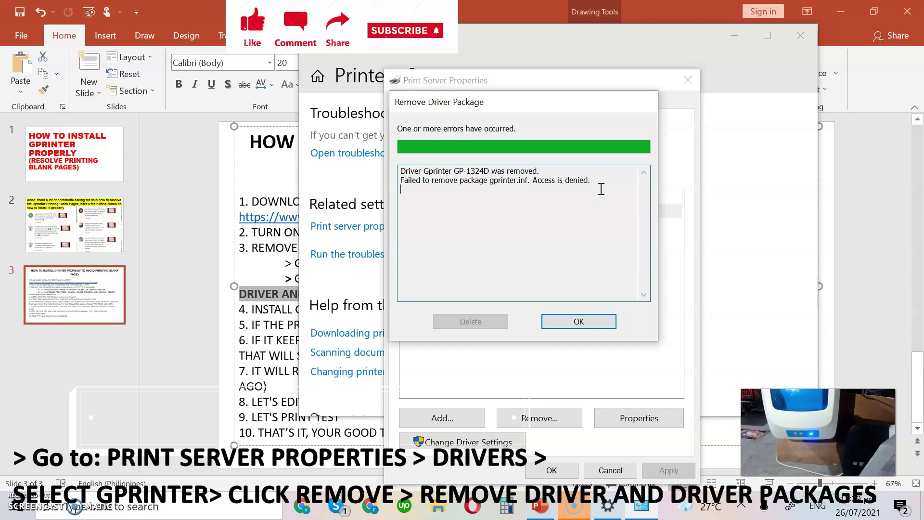
left_click_drag(419, 187, 400, 183)
left_click(443, 194)
left_click(493, 181)
left_click_drag(600, 180, 400, 185)
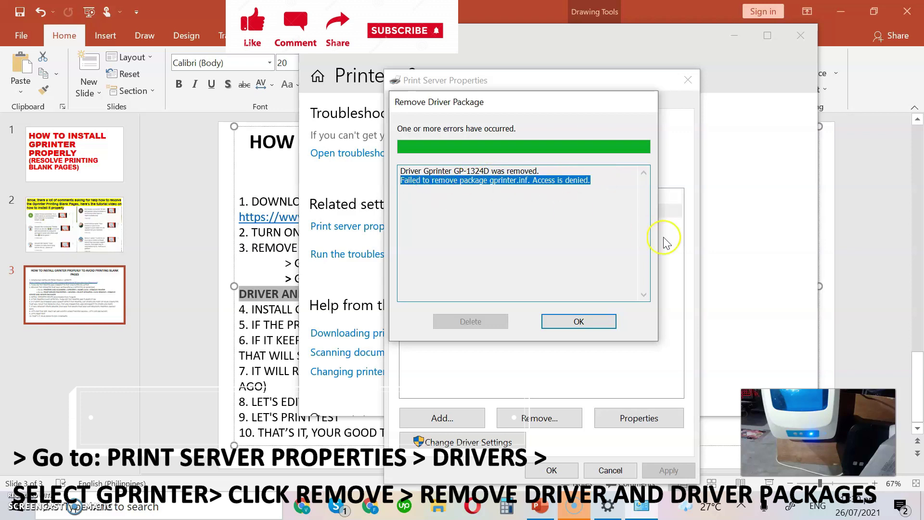
left_click(580, 321)
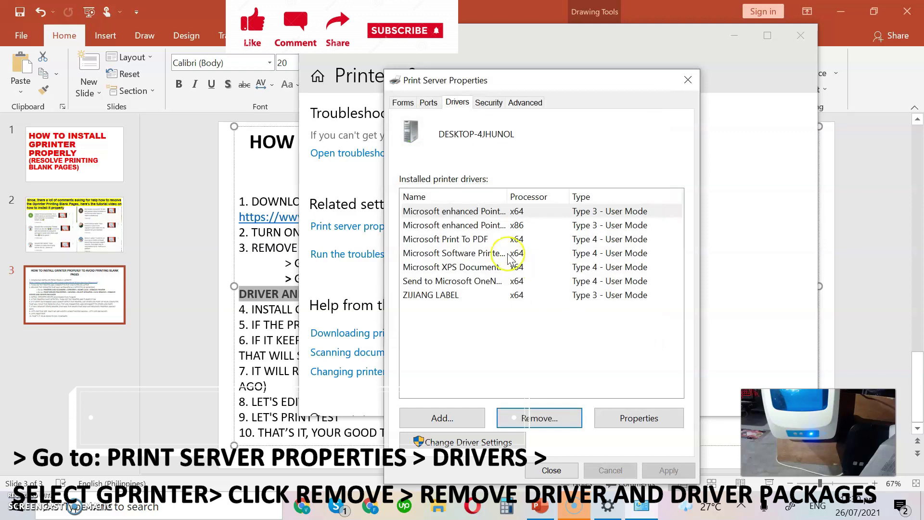
left_click(685, 80)
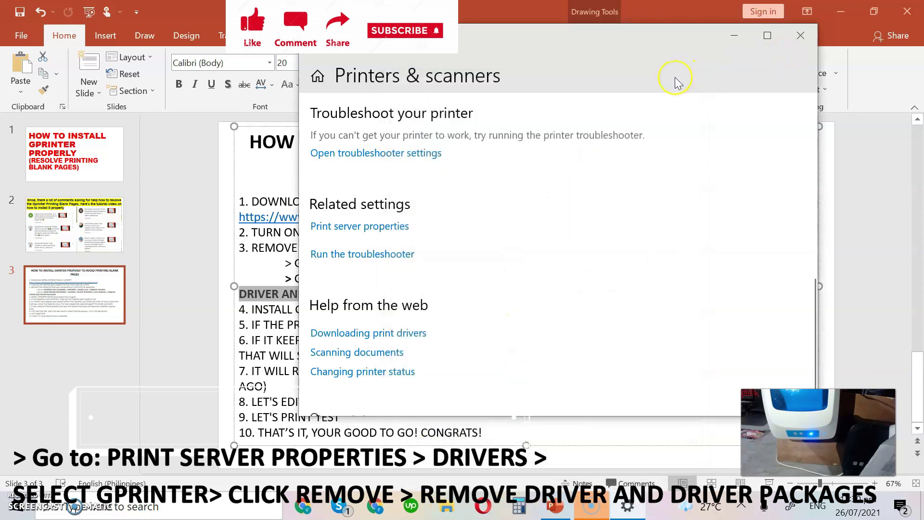
Step: Close Settings, go to Downloads in File Explorer, and open the Gprinter_2021.2 installer
left_click(798, 39)
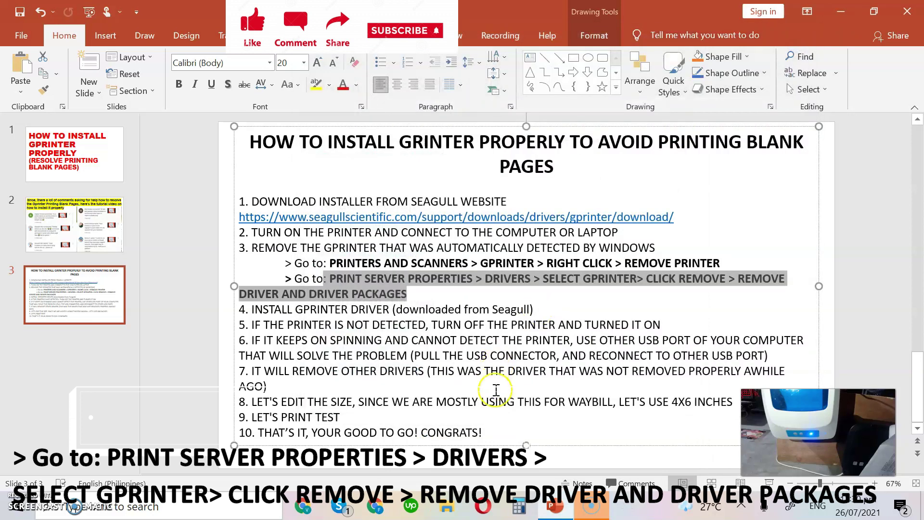
left_click(447, 493)
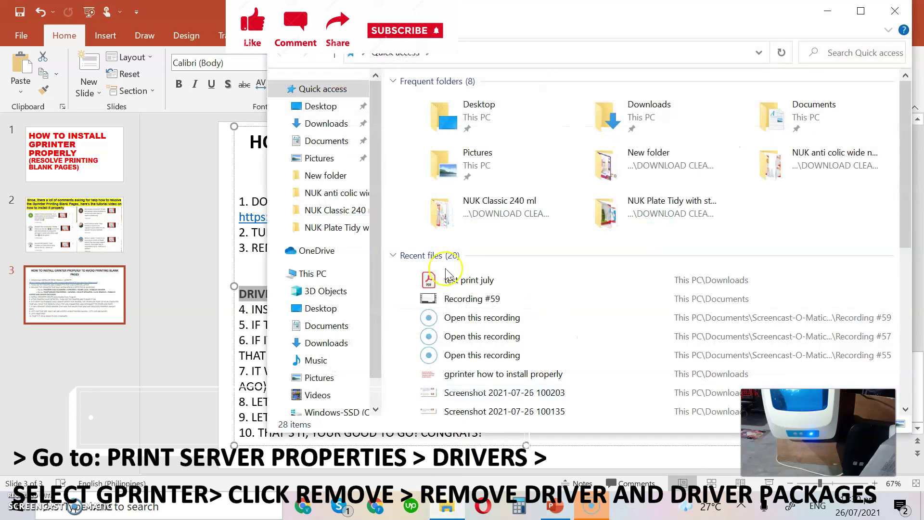
left_click(325, 123)
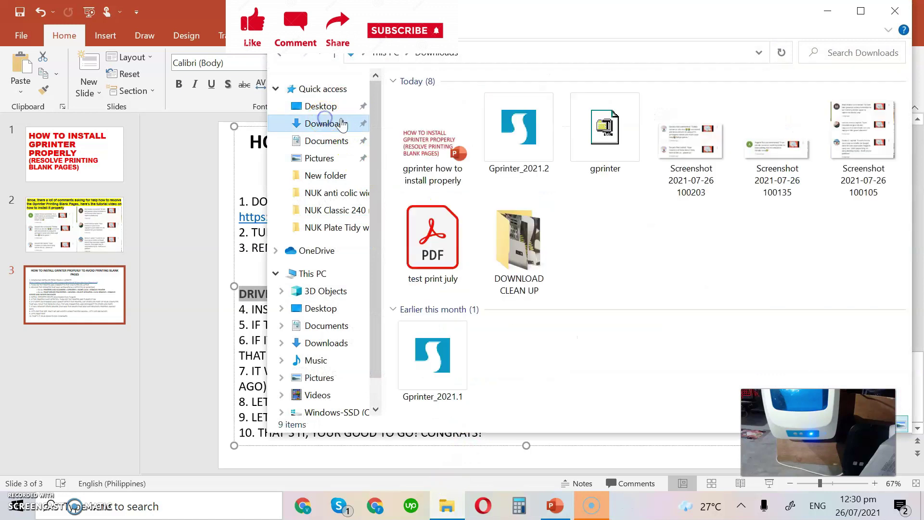
double_click(501, 132)
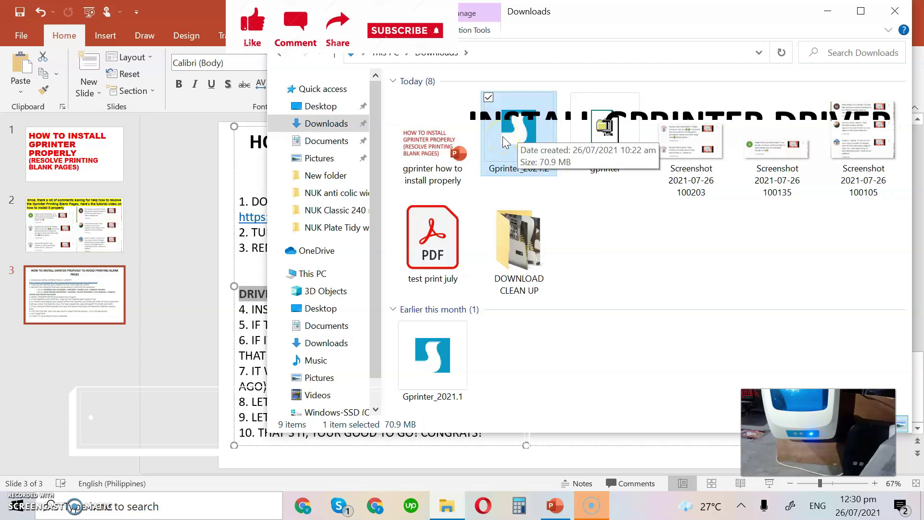
Step: Show Chrome's Seagull Gprinter driver page and cancel saving a duplicate Gprinter_2021.2
left_click(302, 505)
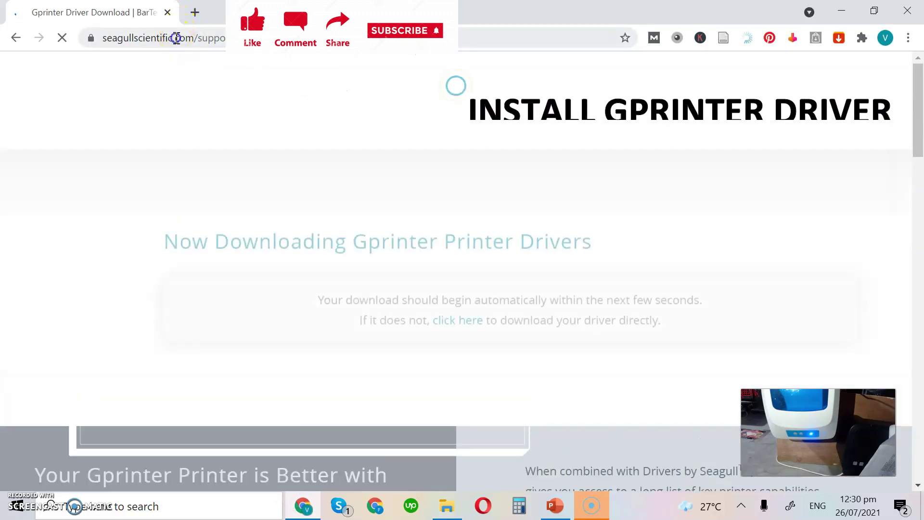
left_click(175, 37)
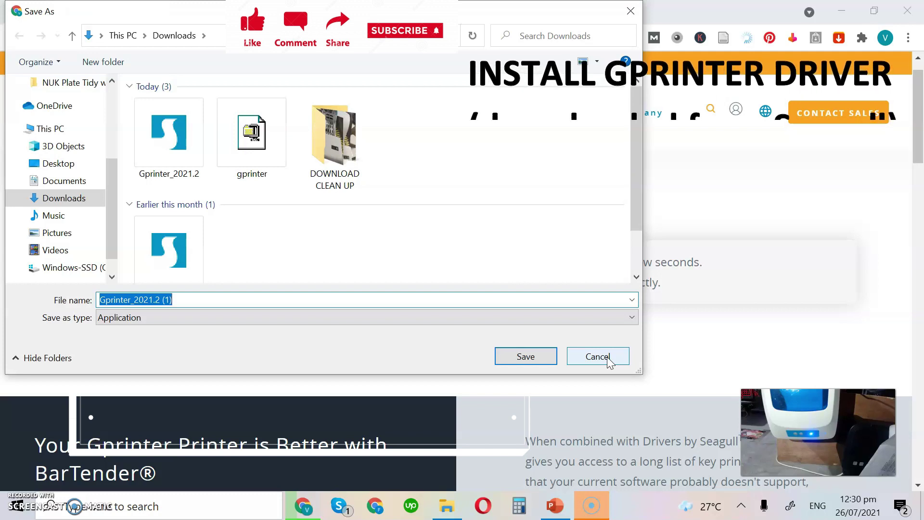
left_click(607, 358)
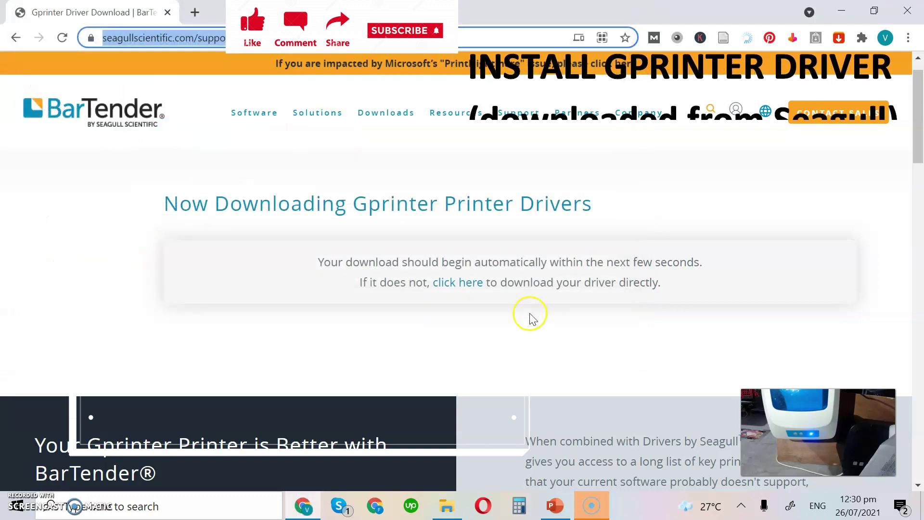
left_click(469, 38)
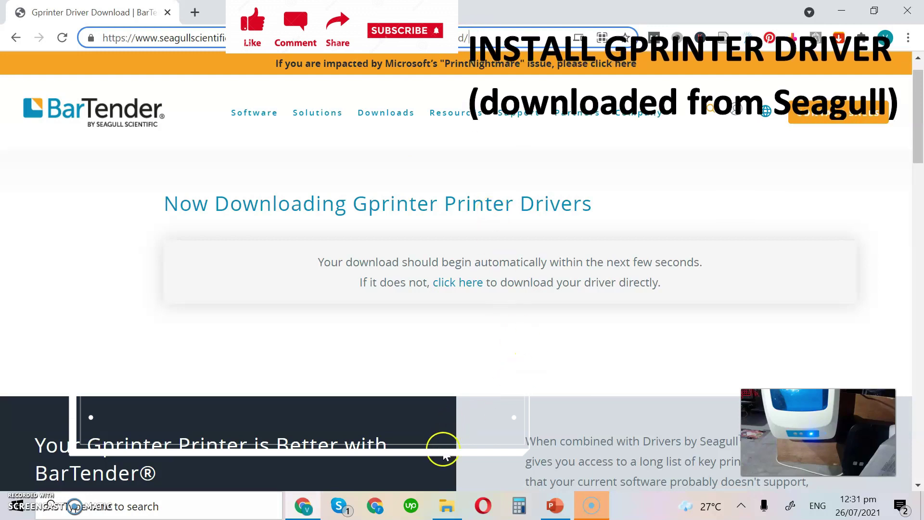
Step: View the file properties of the older Gprinter_2021.1 installer in Downloads
left_click(443, 505)
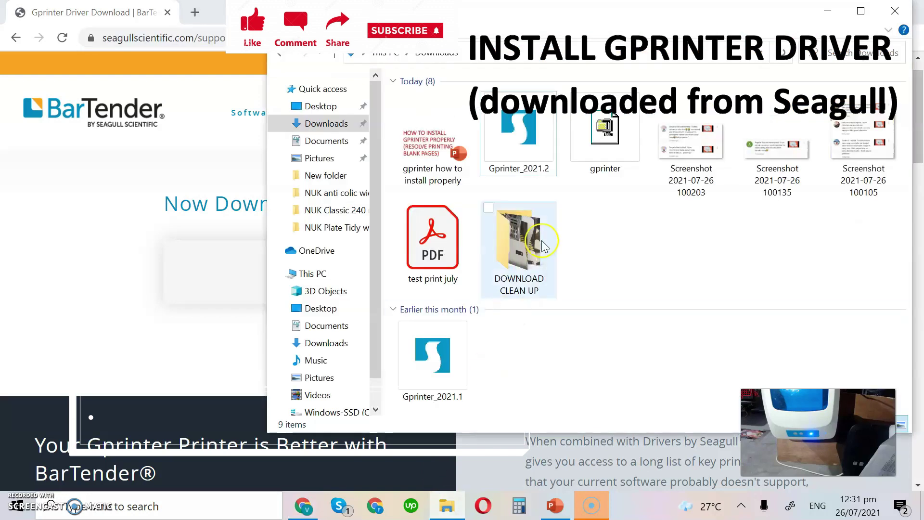
left_click(434, 368)
right_click(434, 369)
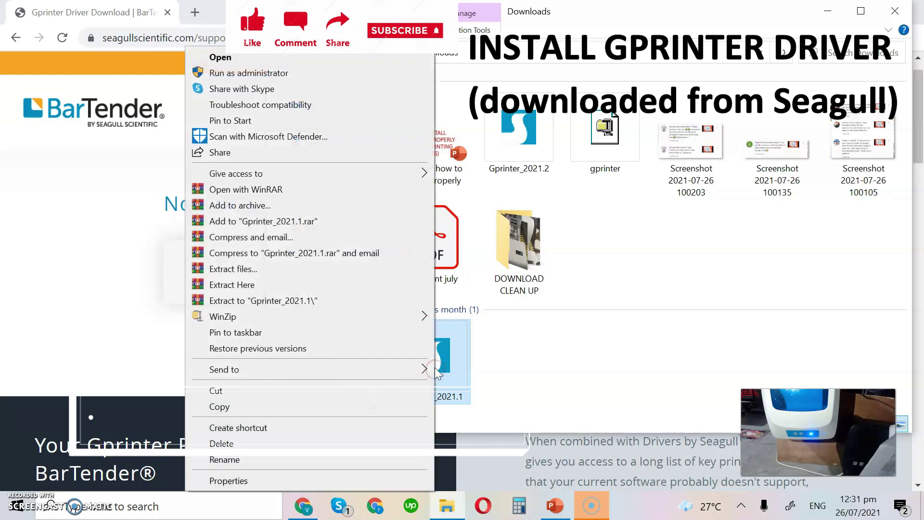
left_click(229, 480)
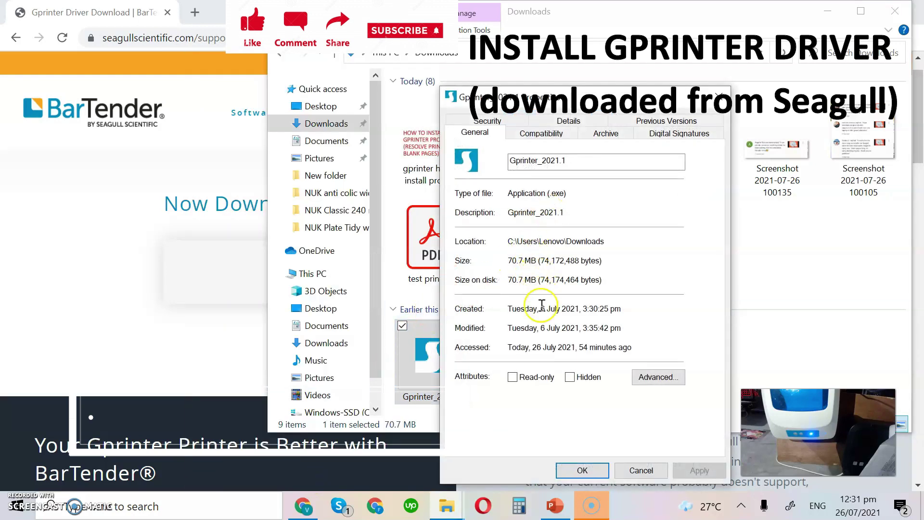
left_click(710, 92)
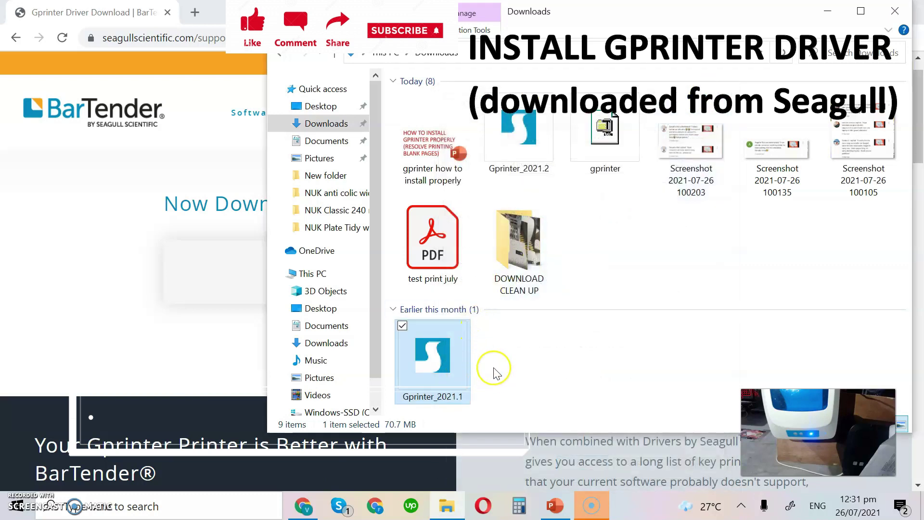
Step: Check Gprinter_2021.2's properties, then launch that newer installer
double_click(522, 143)
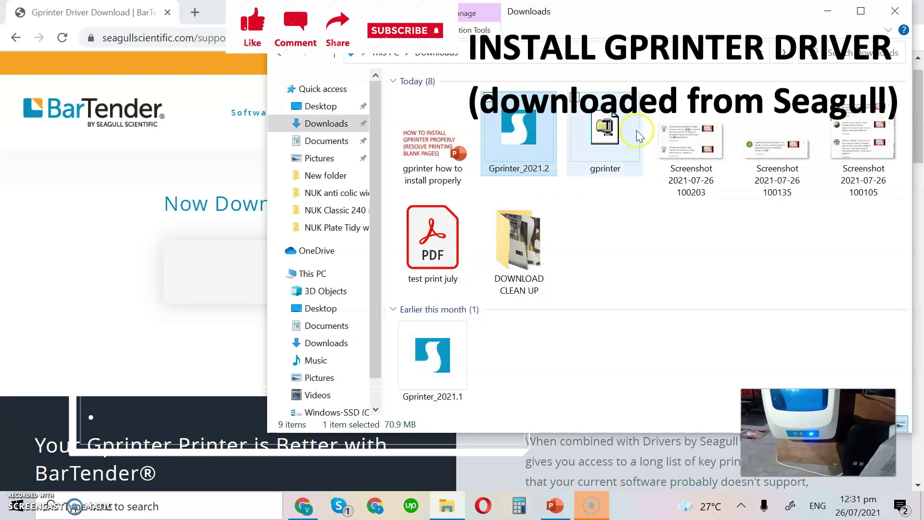
right_click(516, 161)
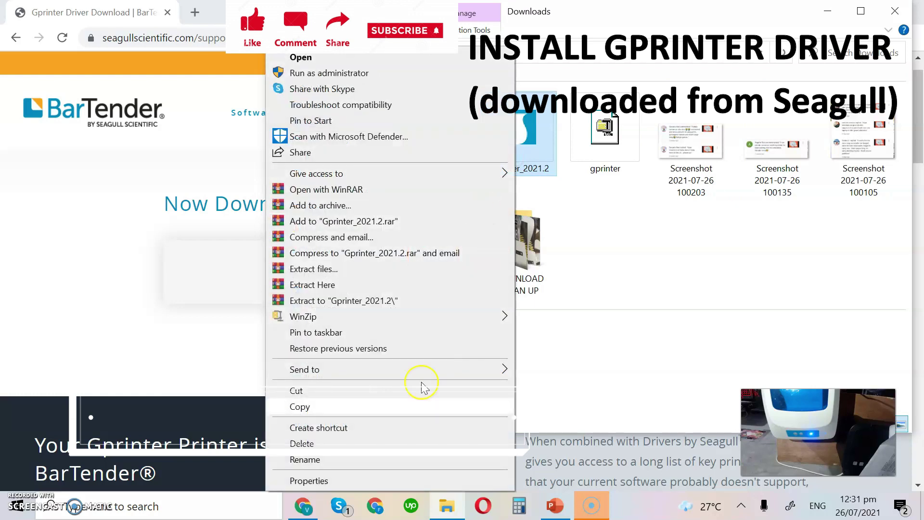
left_click(347, 481)
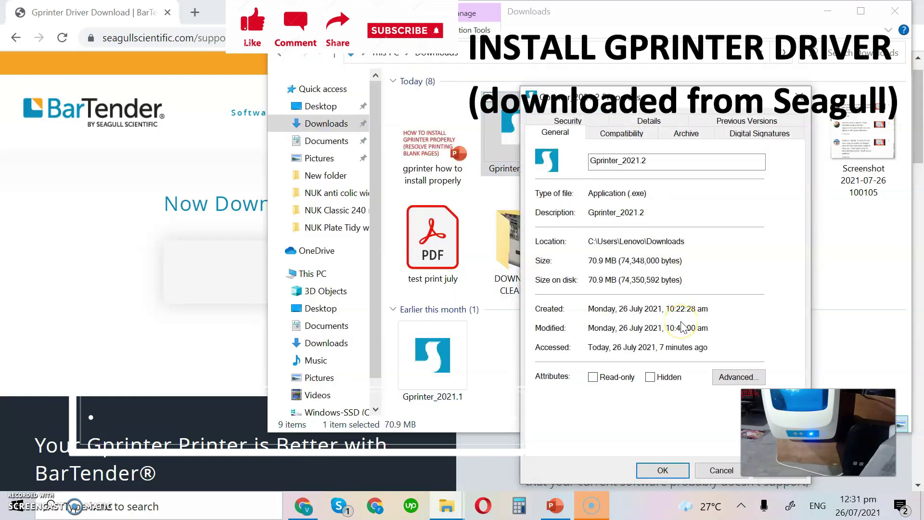
left_click(798, 95)
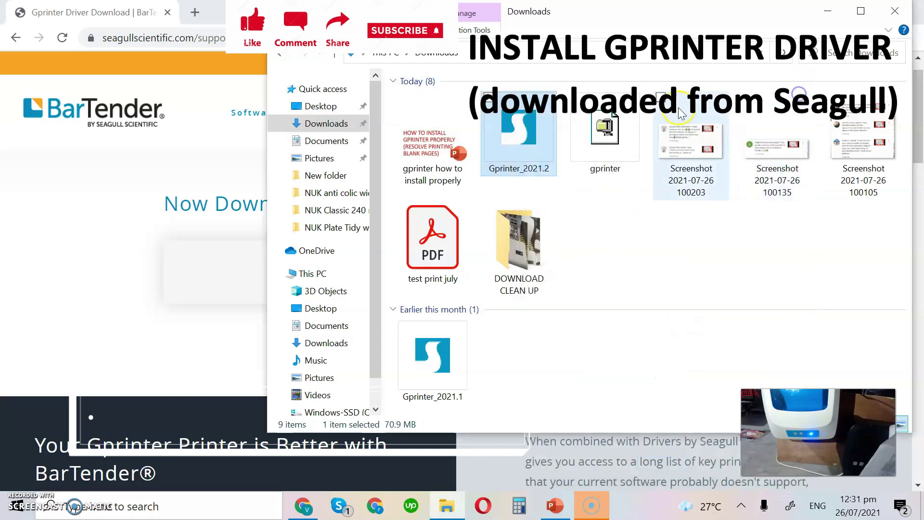
double_click(532, 138)
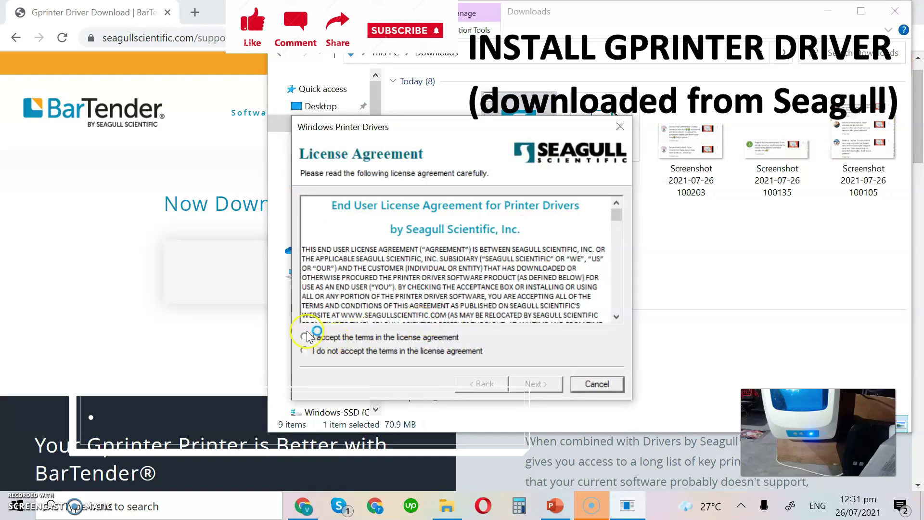
Step: Accept the licence terms and unpack the drivers to the default Desktop Seagull\2021.2 folder
left_click(305, 336)
left_click(549, 385)
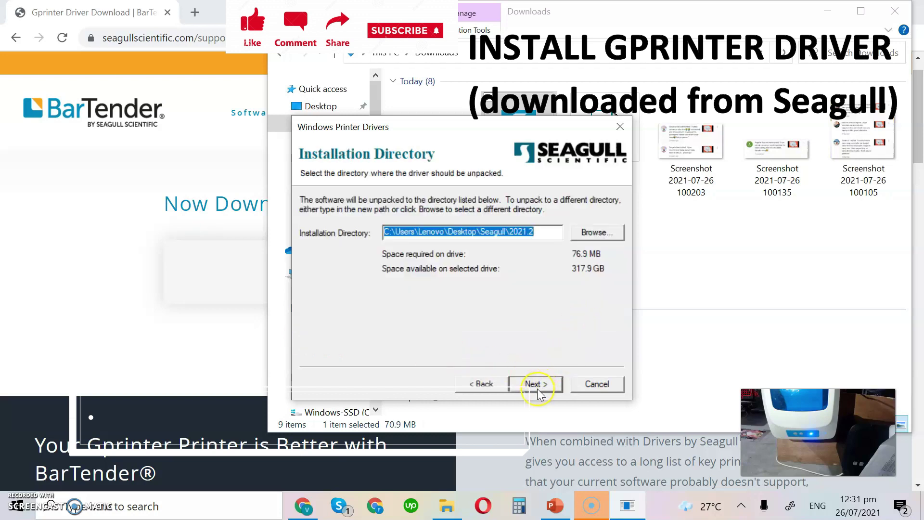
left_click(535, 384)
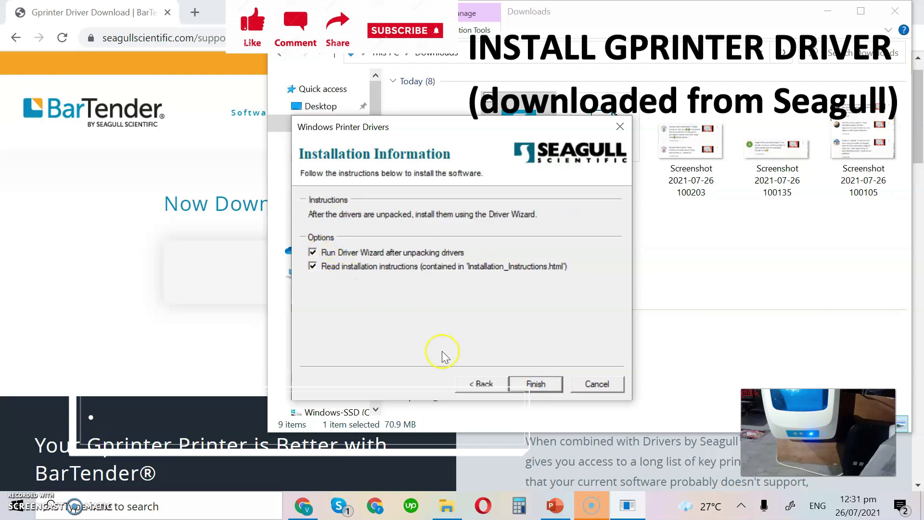
left_click(536, 384)
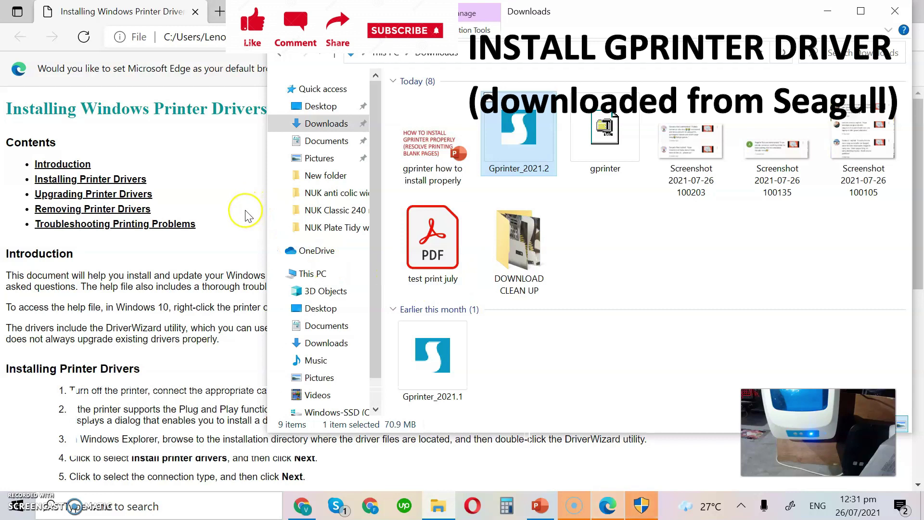
Step: Scroll through Edge's Installing Printer Drivers section, then bring up the waiting Seagull Driver Wizard
left_click(245, 215)
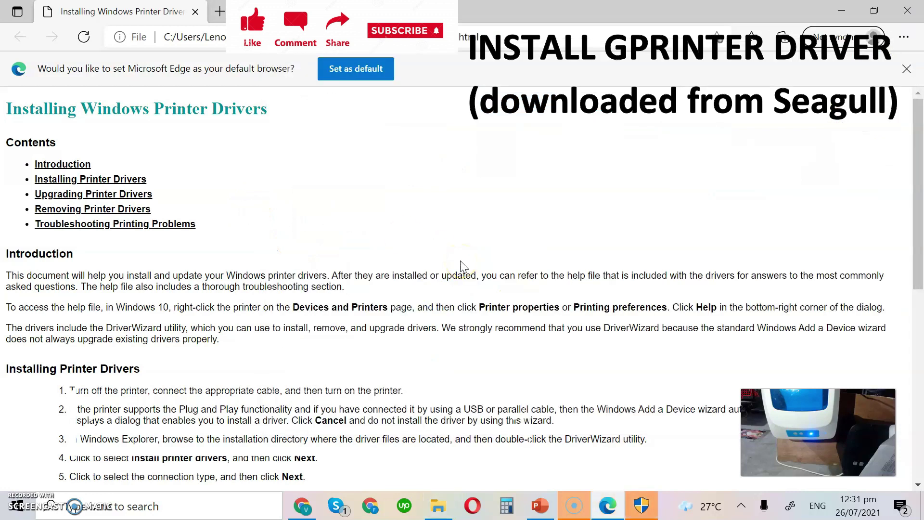
scroll(461, 262, "down", 2)
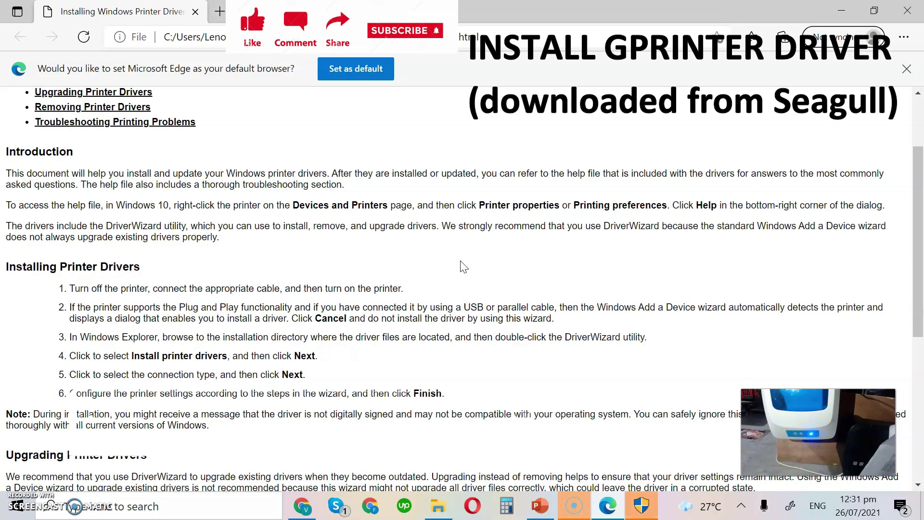
scroll(527, 361, "up", 2)
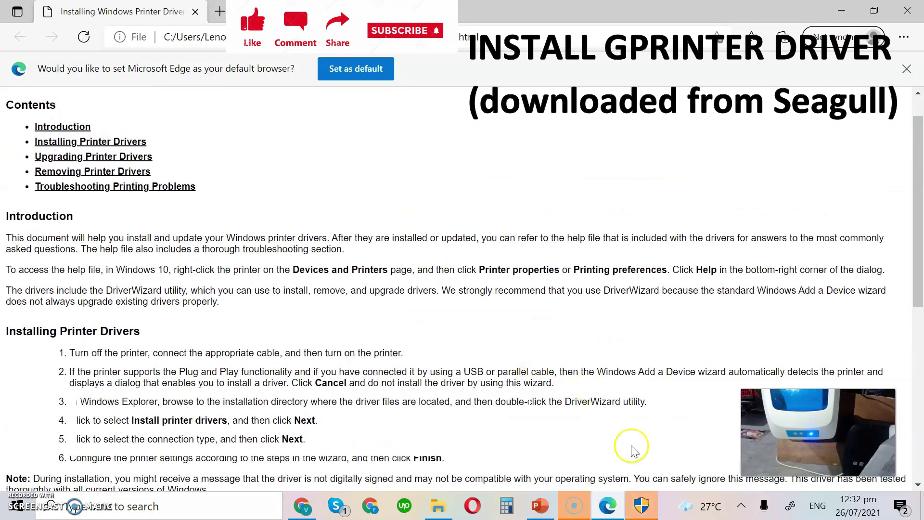
left_click(643, 505)
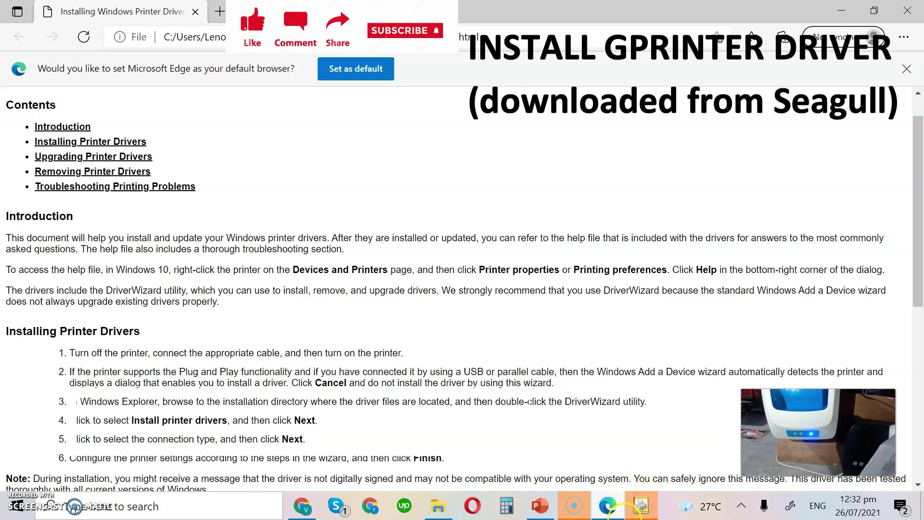
Step: Launch the Seagull Driver Wizard and proceed with Install printer drivers to the detected GP-1324D
left_click(637, 512)
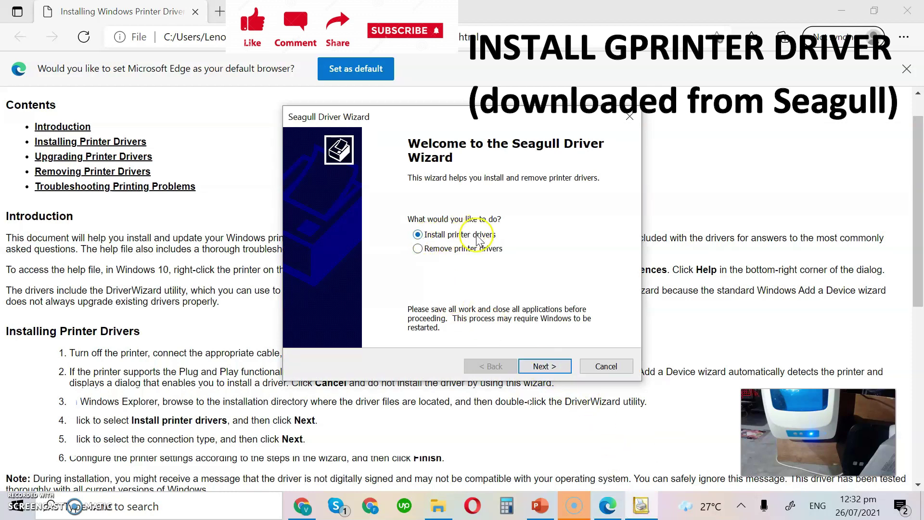
left_click(543, 366)
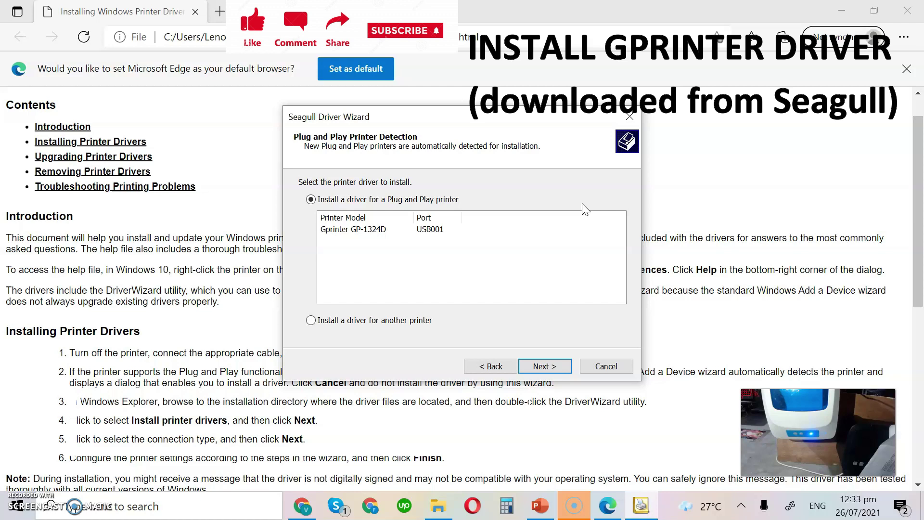
left_click(539, 505)
Step: Highlight, then deselect, step 6's advice to try another USB port on the checklist slide
left_click(460, 324)
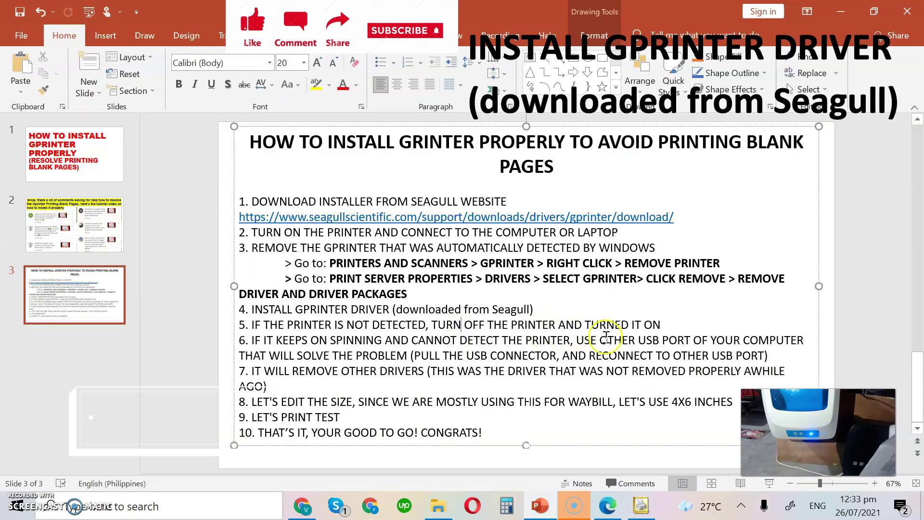
left_click_drag(576, 341, 805, 344)
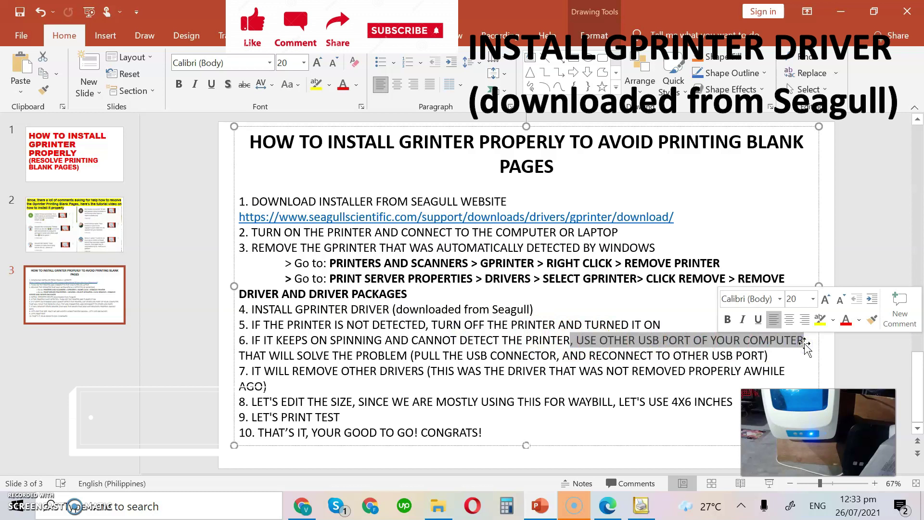
left_click(700, 340)
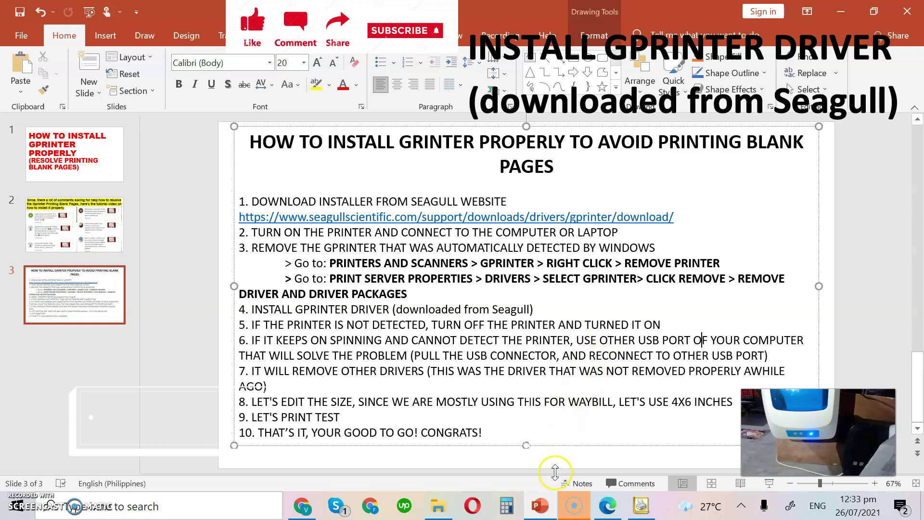
Step: Accept the detected Gprinter GP-1324D and review its name, sharing and default options
left_click(640, 506)
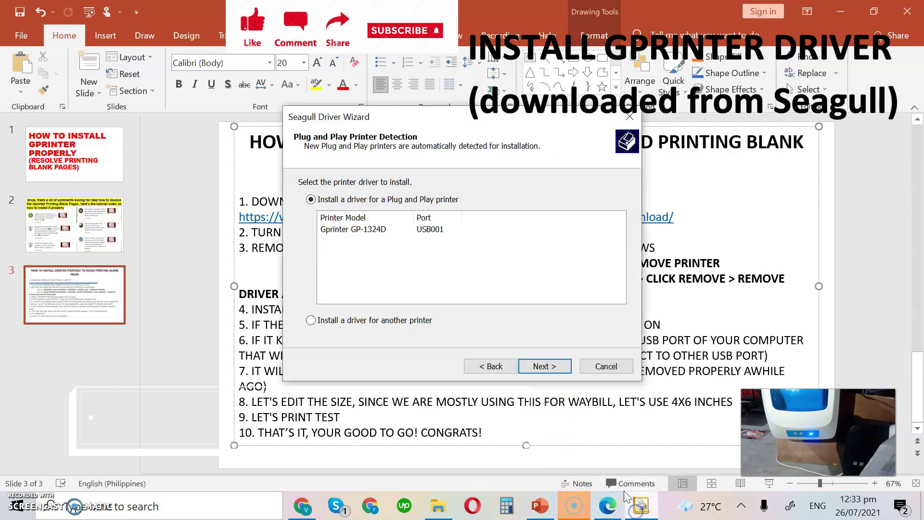
left_click(540, 367)
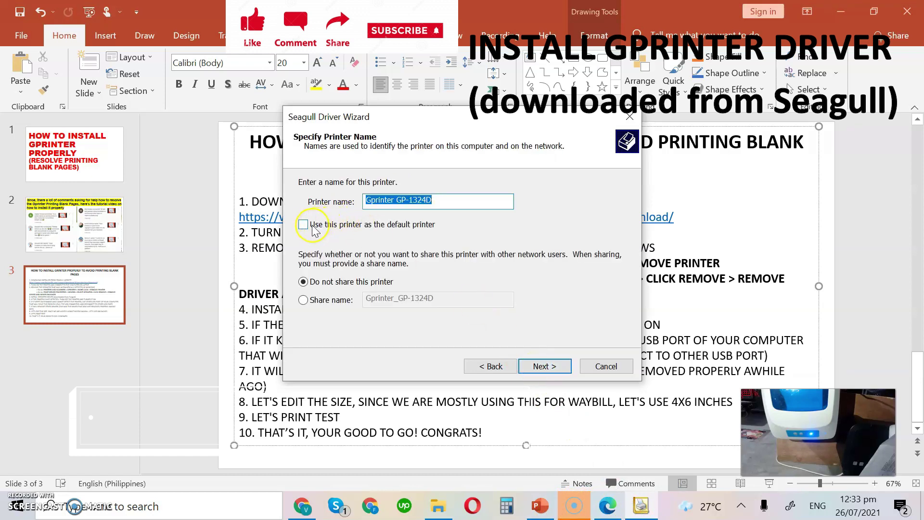
left_click(326, 232)
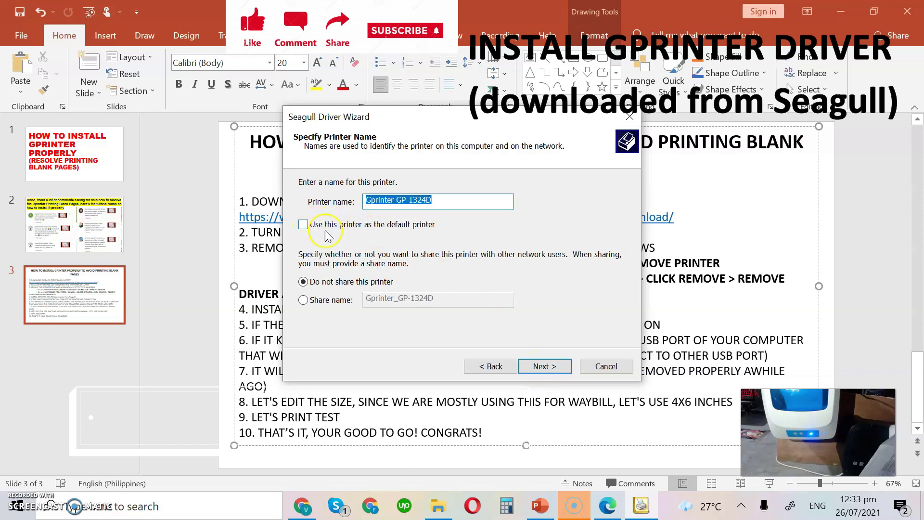
left_click(438, 233)
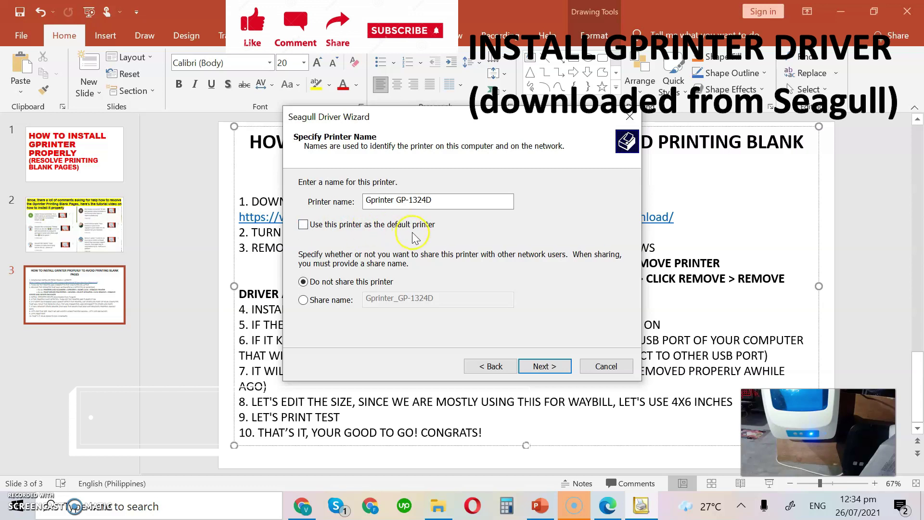
Step: Install the driver as Gprinter GP-1324D, unshared and not default, and close the wizard
left_click(542, 367)
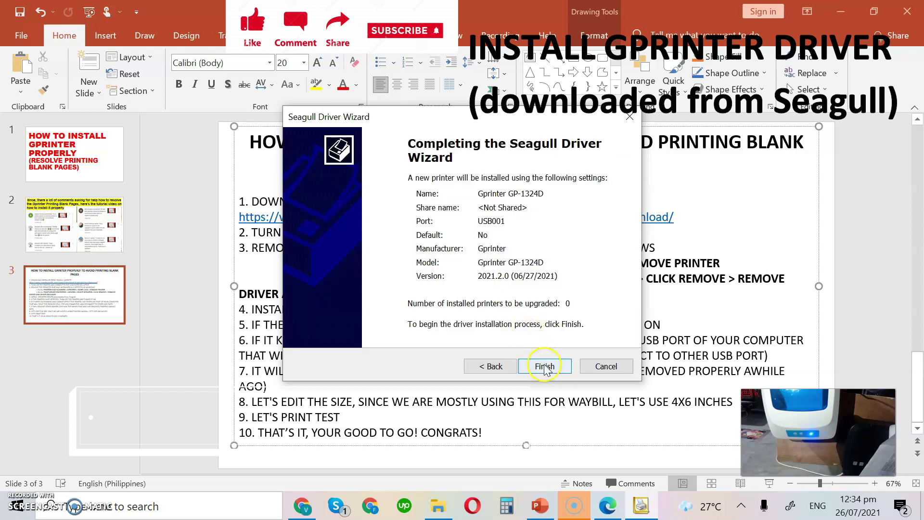
left_click(544, 366)
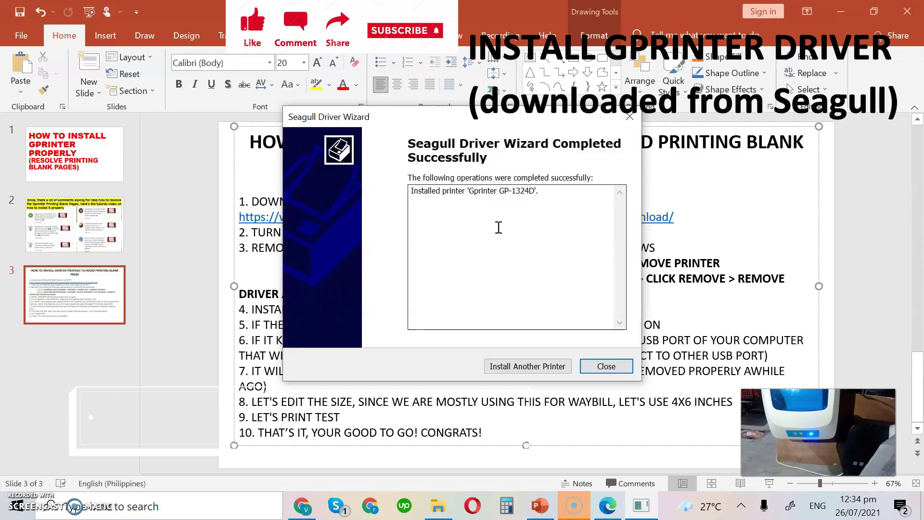
left_click(523, 273)
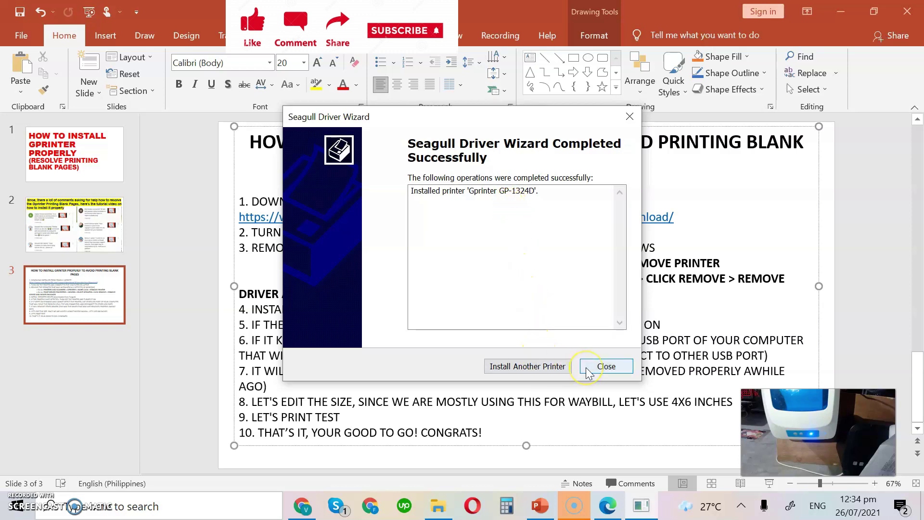
left_click(252, 503)
Step: Open the Gprinter GP-1324D's printer properties from Printers & scanners
type("printer")
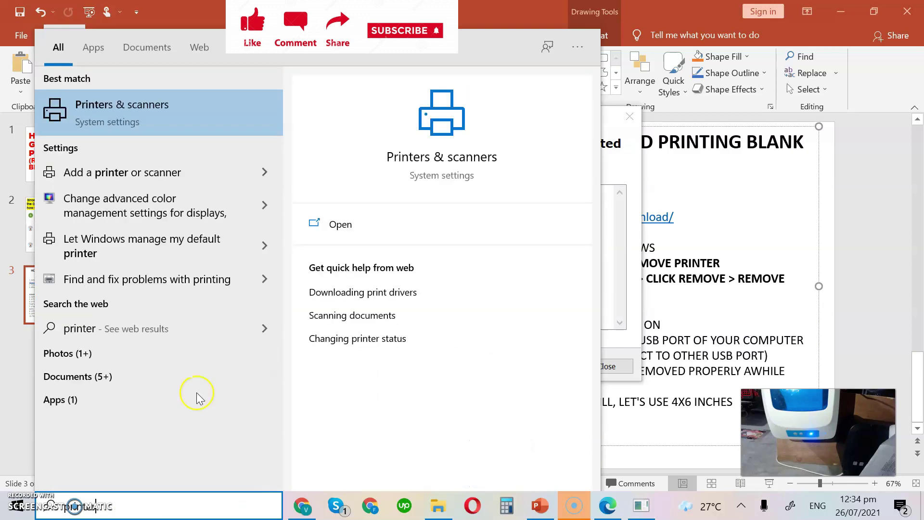
left_click(169, 123)
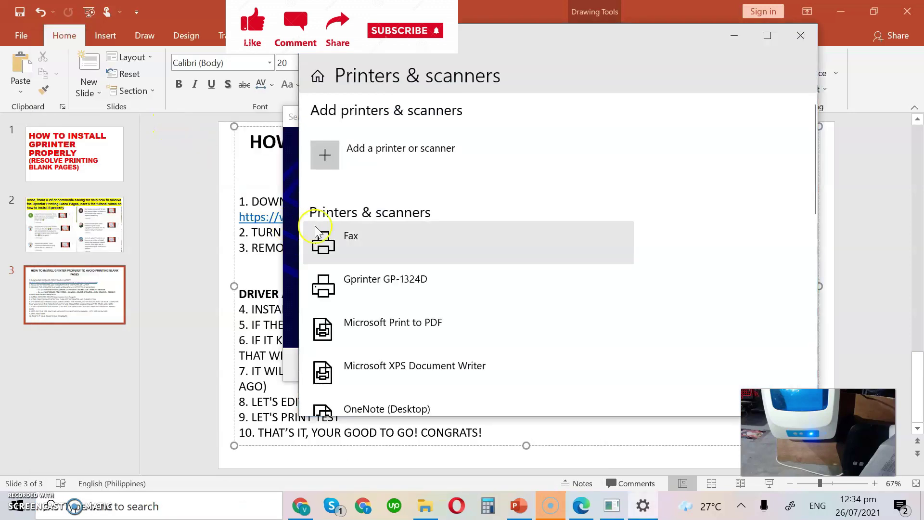
left_click(404, 283)
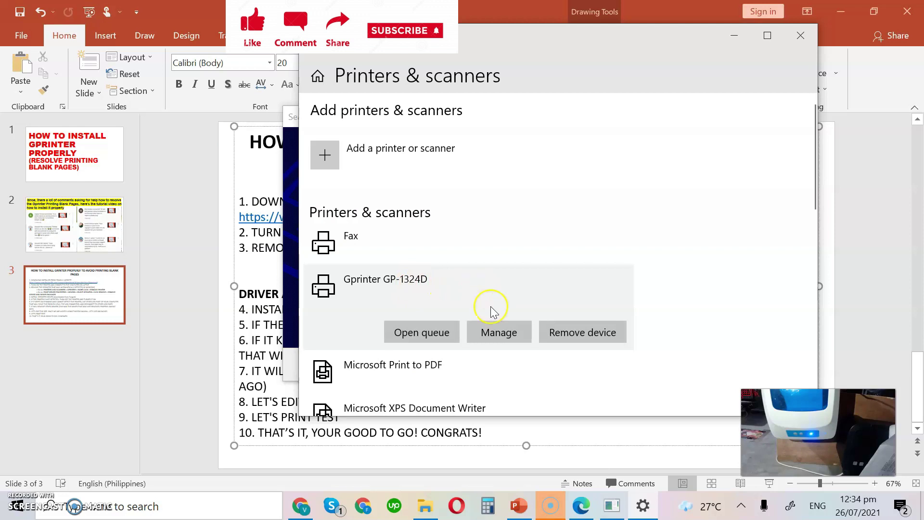
left_click(506, 336)
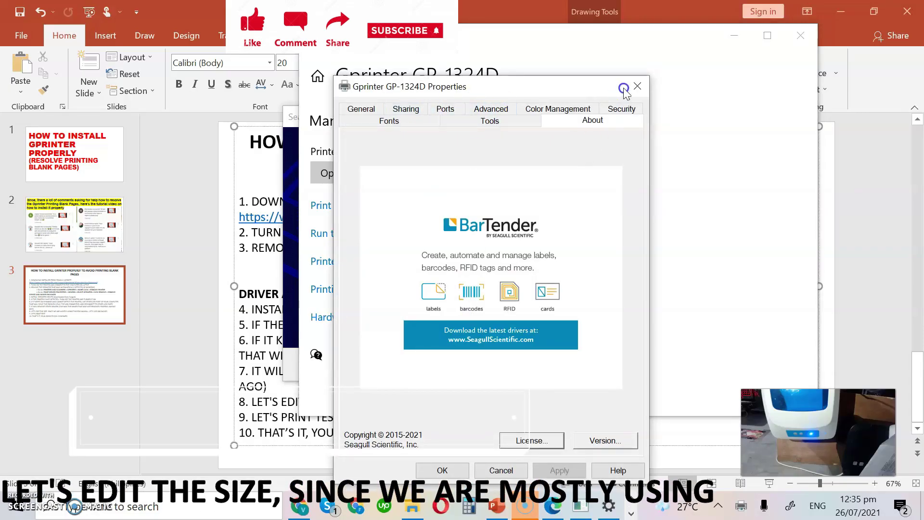
left_click(370, 110)
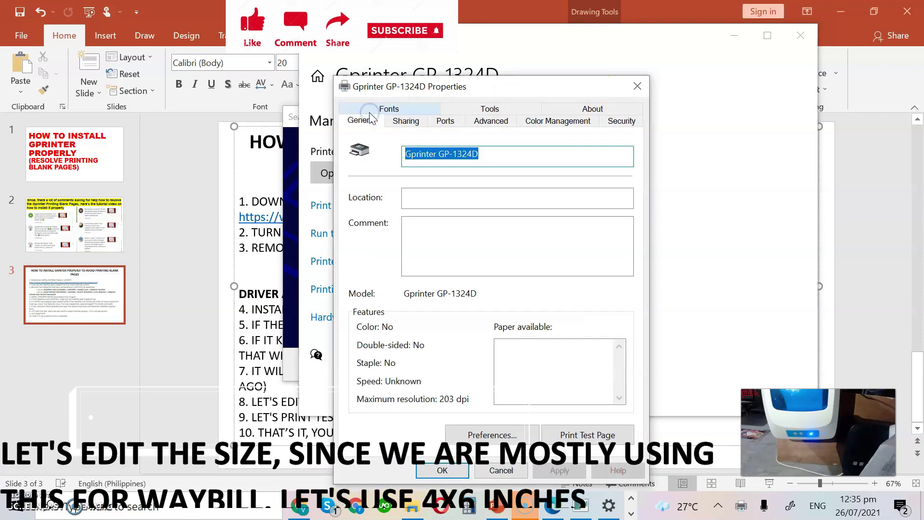
Step: Set the printing preferences stock to 4 x 6 (101.6 mm x 152.4 mm) and save
left_click(484, 434)
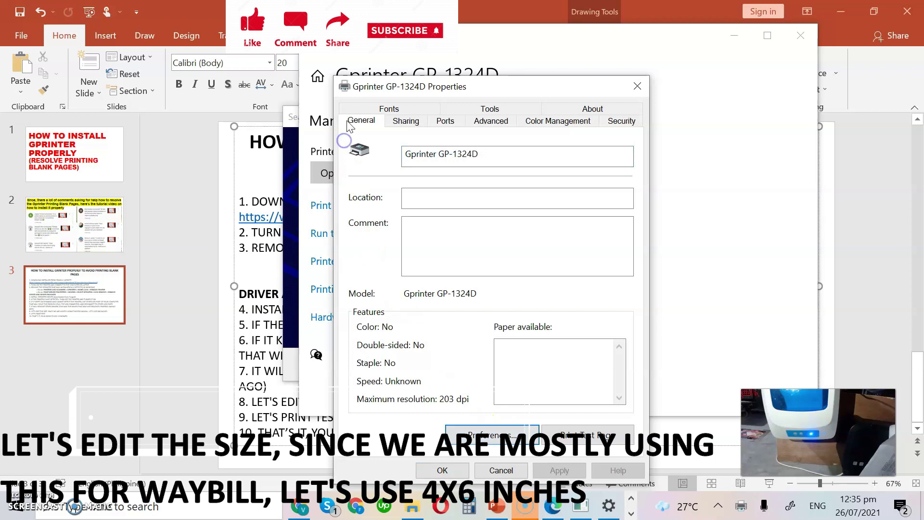
left_click(474, 433)
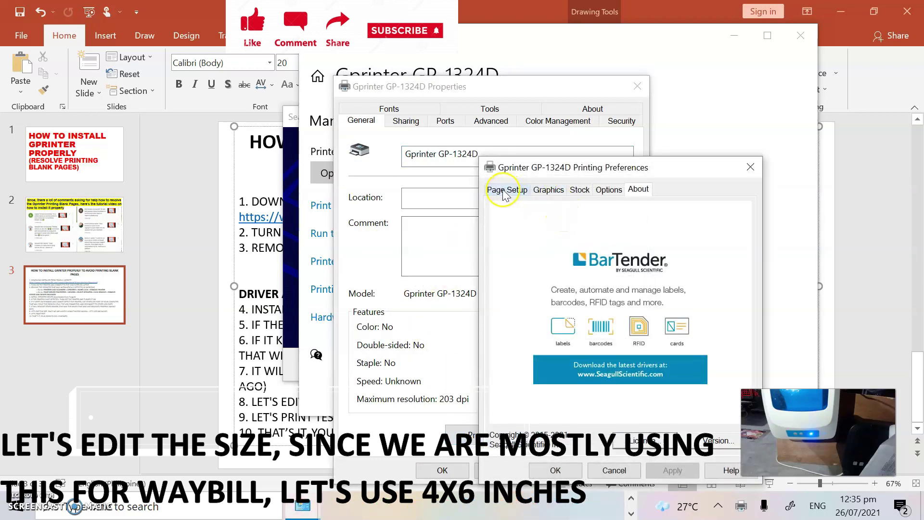
left_click(506, 191)
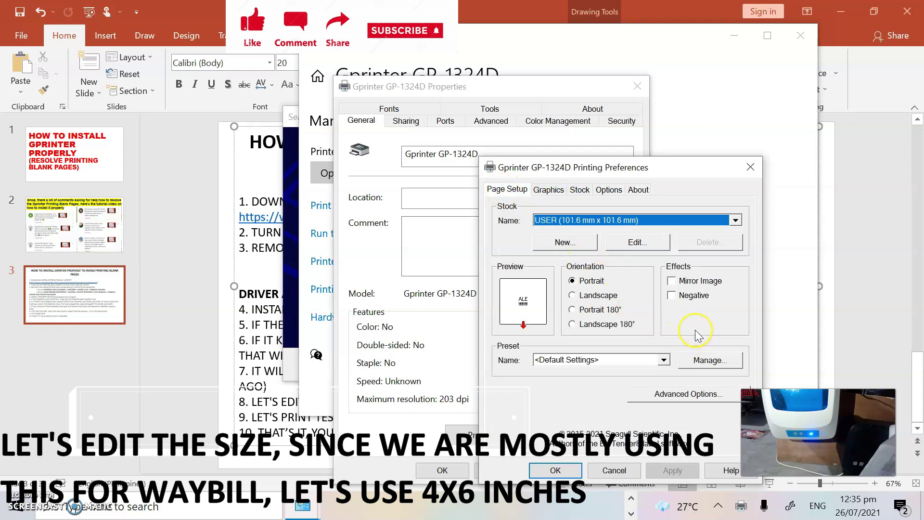
left_click(666, 395)
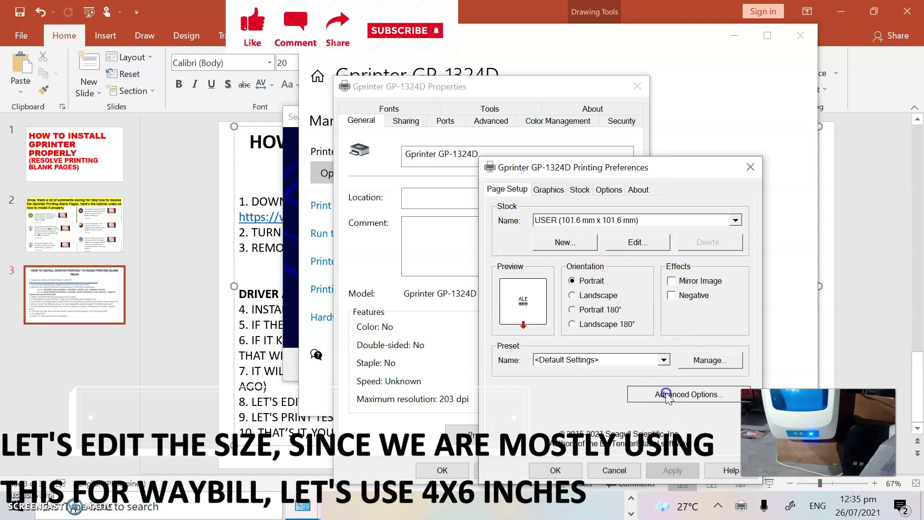
left_click(737, 219)
left_click(737, 219)
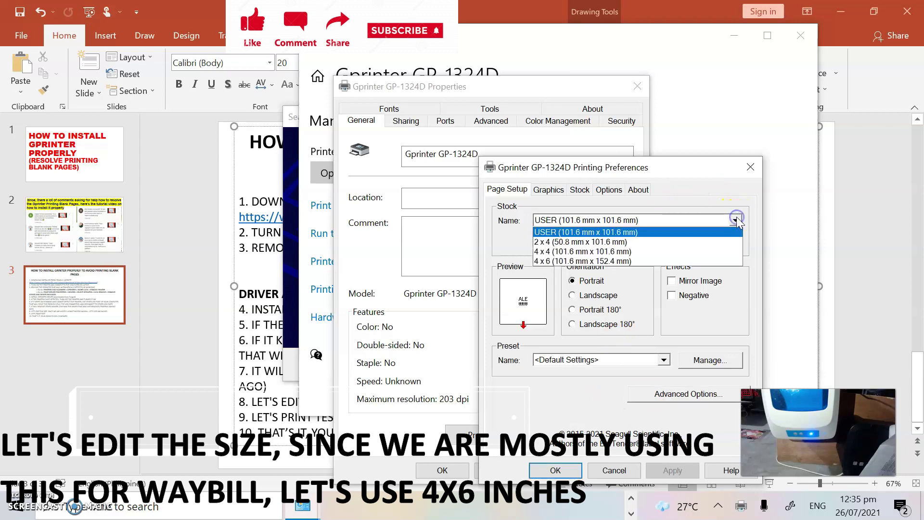
left_click(663, 261)
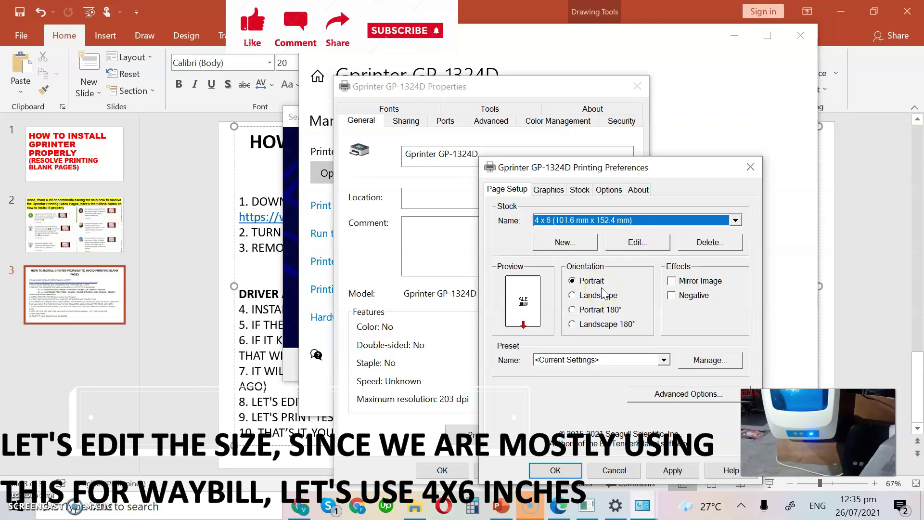
left_click(553, 471)
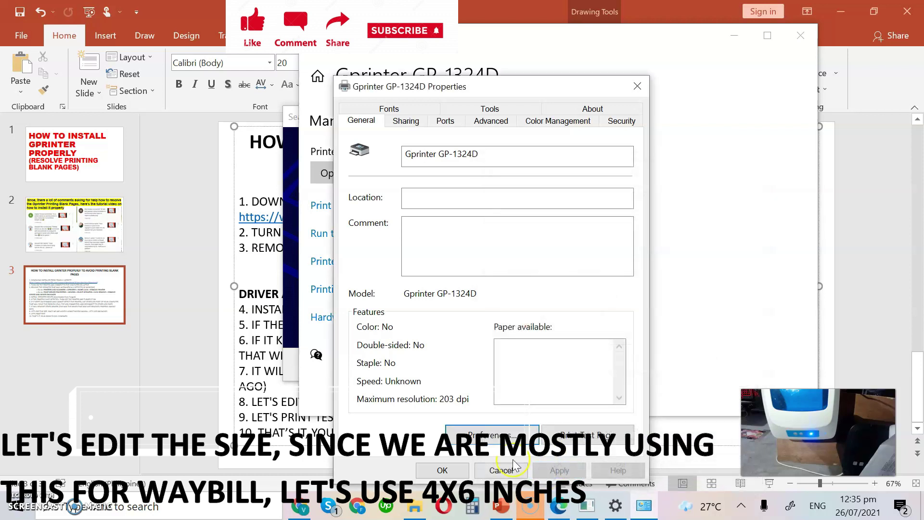
left_click(441, 470)
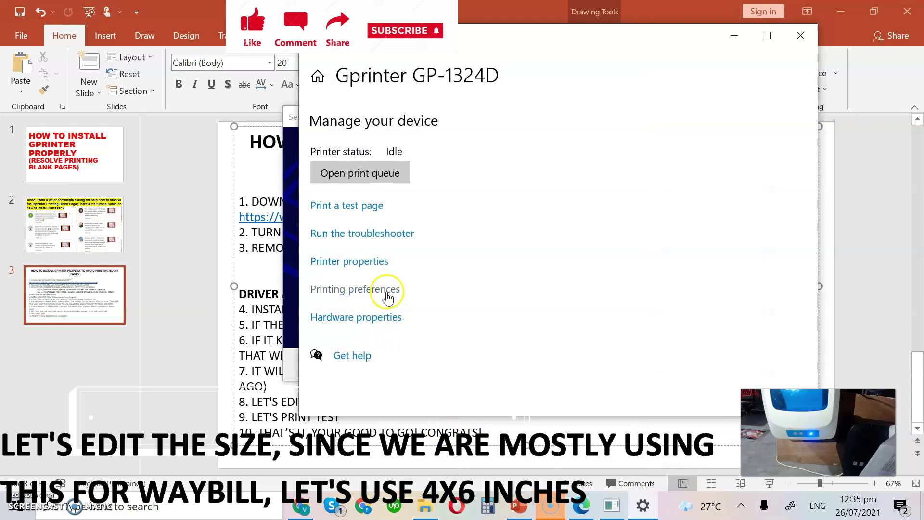
Step: Open test print july.pdf from Downloads with Adobe Acrobat Reader DC
left_click(425, 505)
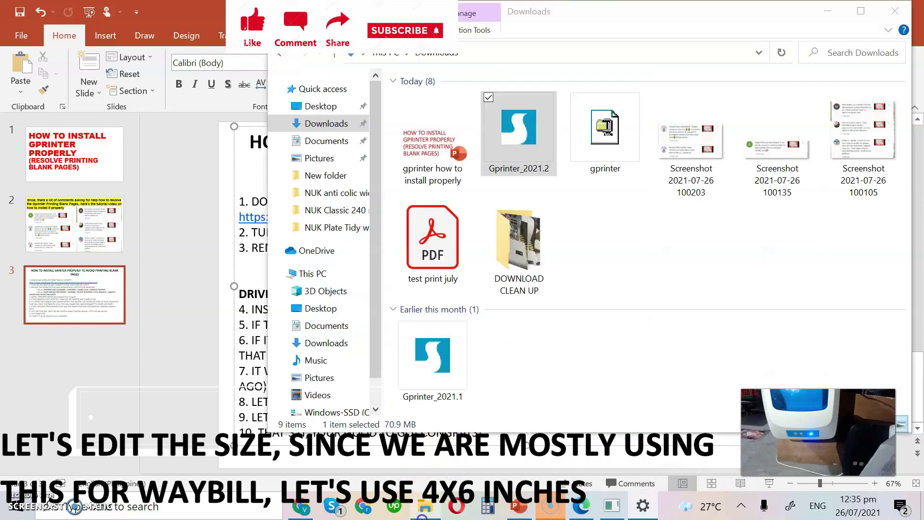
right_click(431, 236)
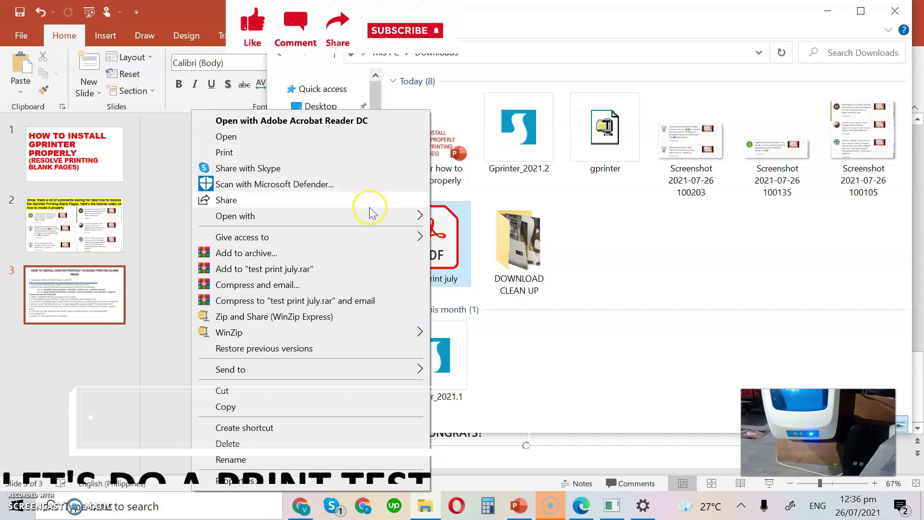
mouse_move(370, 214)
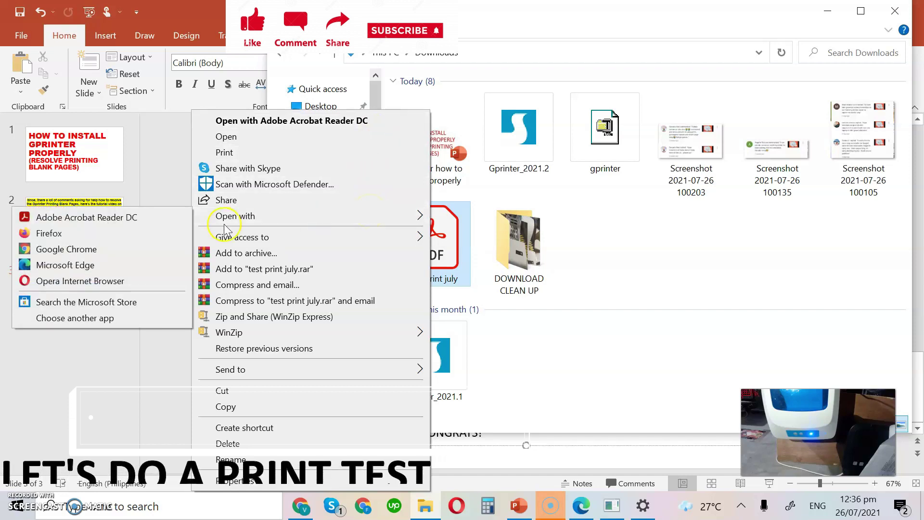
left_click(160, 219)
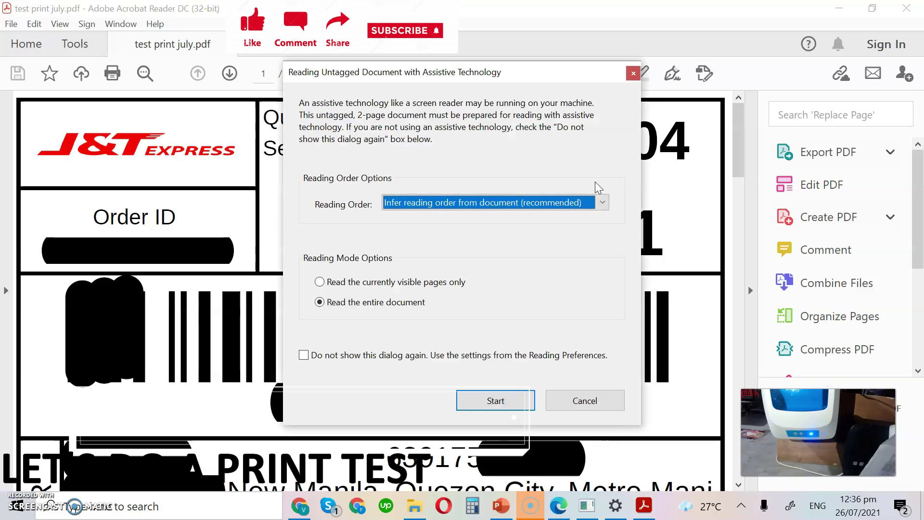
Step: Dismiss the reading prompt and confirm the Gprinter GP-1324D print properties use 4 x 6 stock
left_click(569, 402)
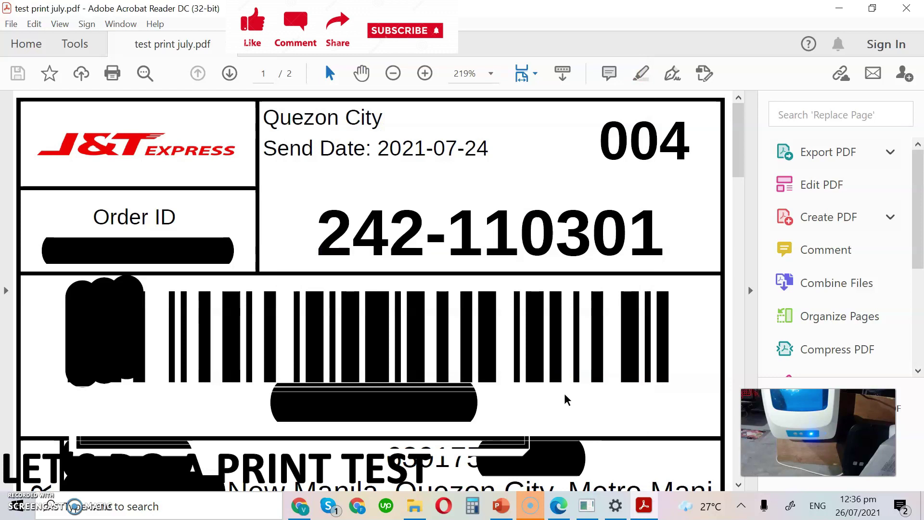
key("ctrl+p")
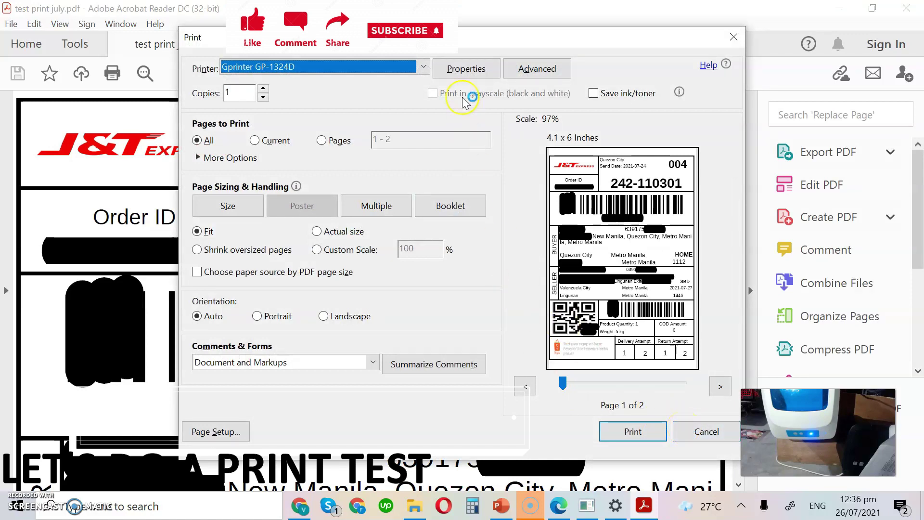
left_click(464, 69)
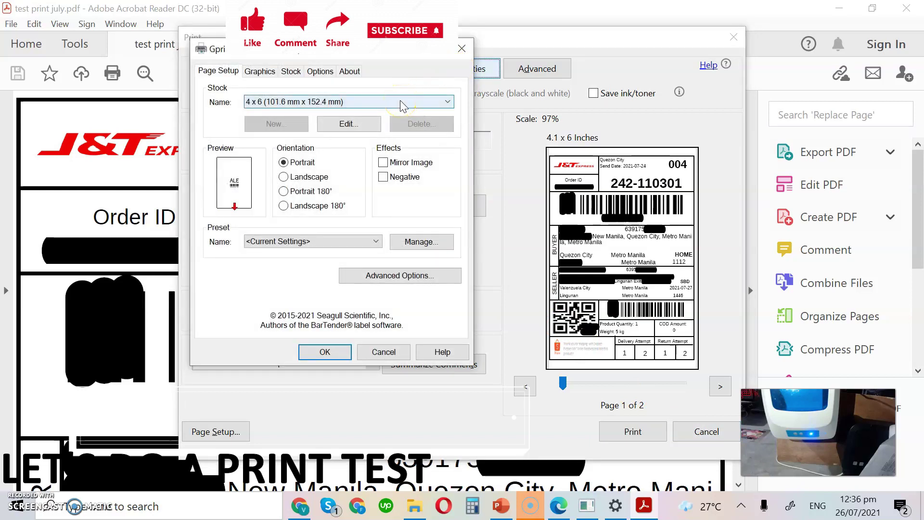
left_click(323, 351)
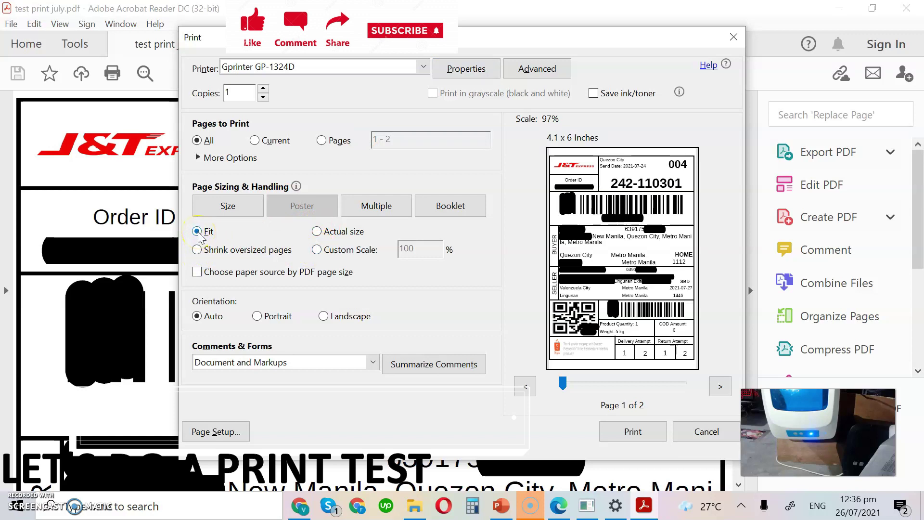
Step: Limit the print range to page 1 only
left_click(322, 140)
left_click(400, 140)
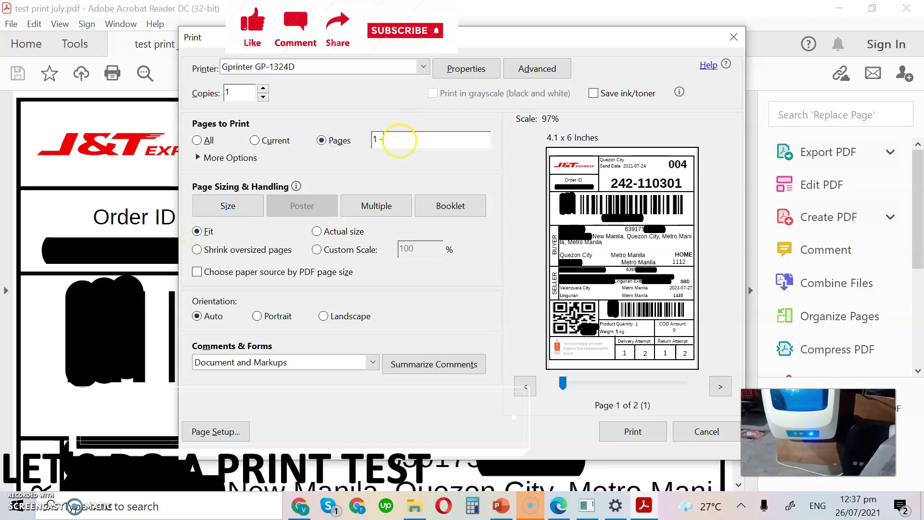
key("Tab")
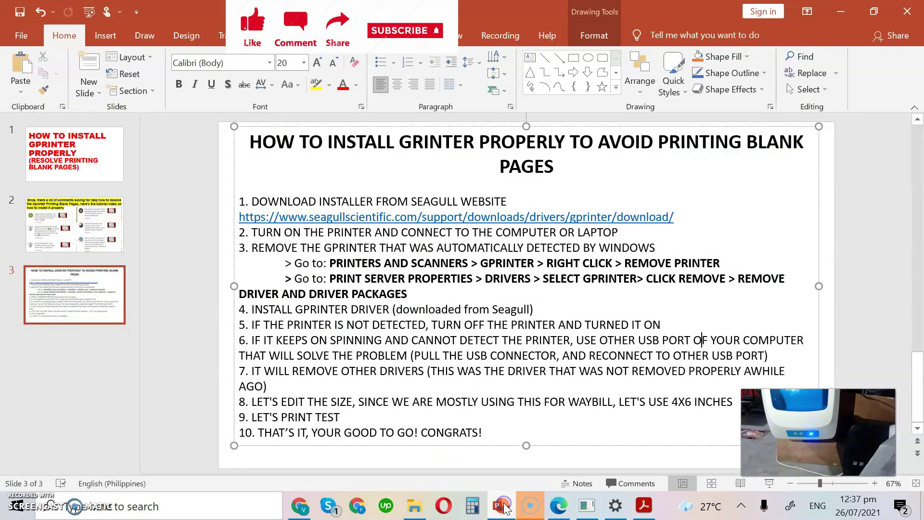
Step: Jump to slide 1, 'How to Install Gprinter Properly (Resolve Printing Blank Pages)'
left_click(81, 153)
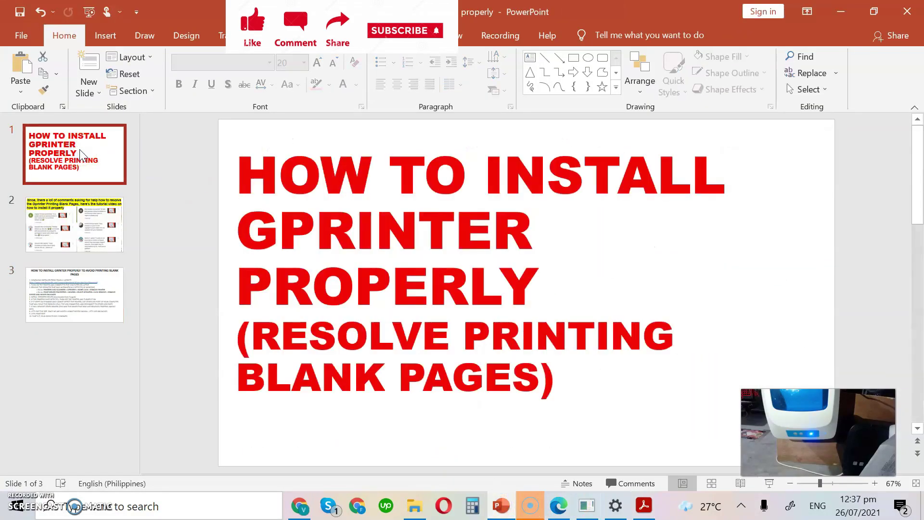